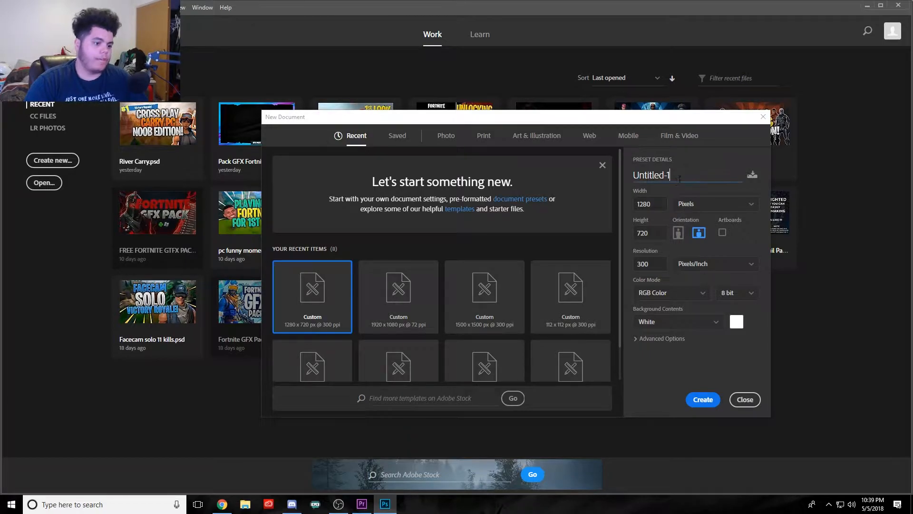
- Create a new 1280 x 720 pixel document at 300 pixels/inch named "How to make thumbnail"
{"action": "key", "text": "ctrl+a"}
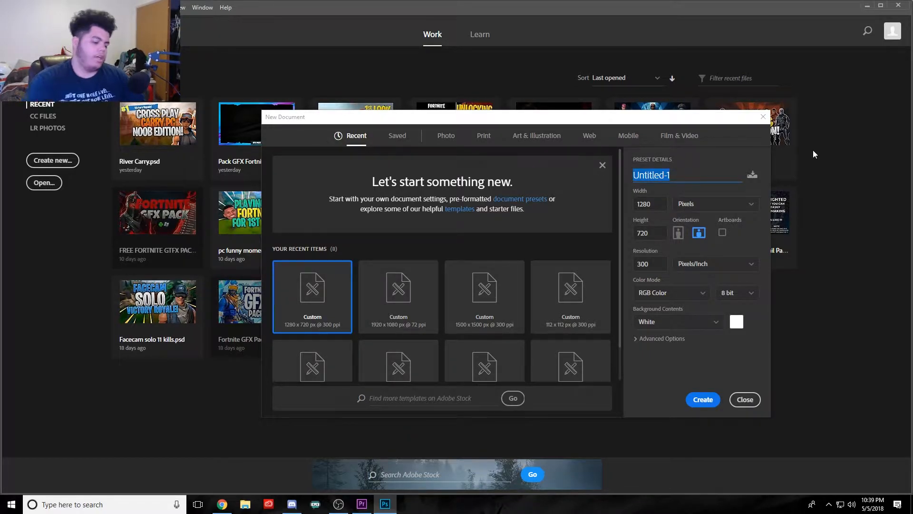
{"action": "type", "text": "How to make thumbnail"}
{"action": "key", "text": "Return"}
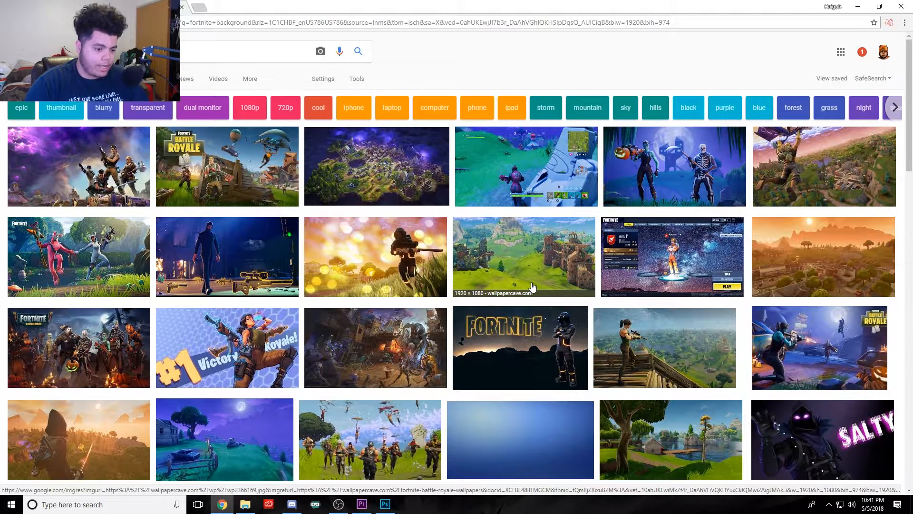
- Browse the Fortnite background image results and open the preview of the lake scene with the wooden dock
{"action": "scroll", "coordinate": [416, 297], "scroll_direction": "down", "scroll_amount": 1}
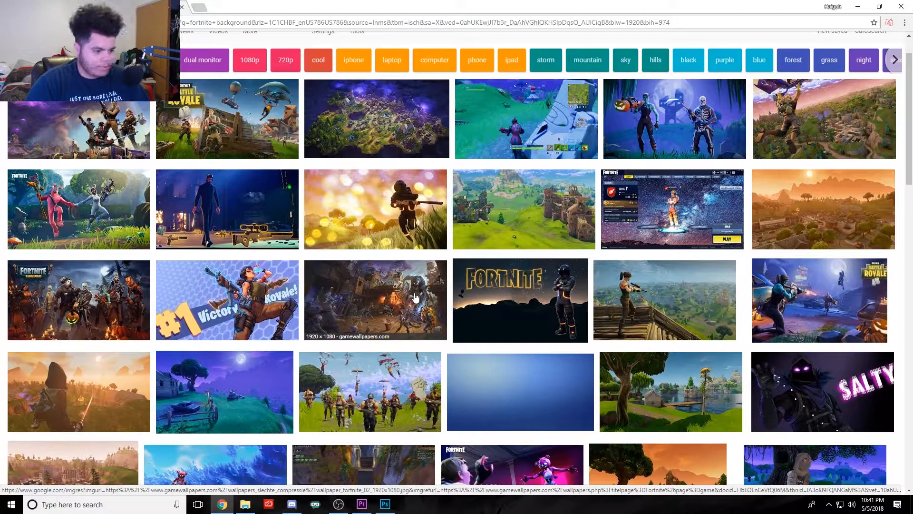
{"action": "scroll", "coordinate": [454, 276], "scroll_direction": "down", "scroll_amount": 2}
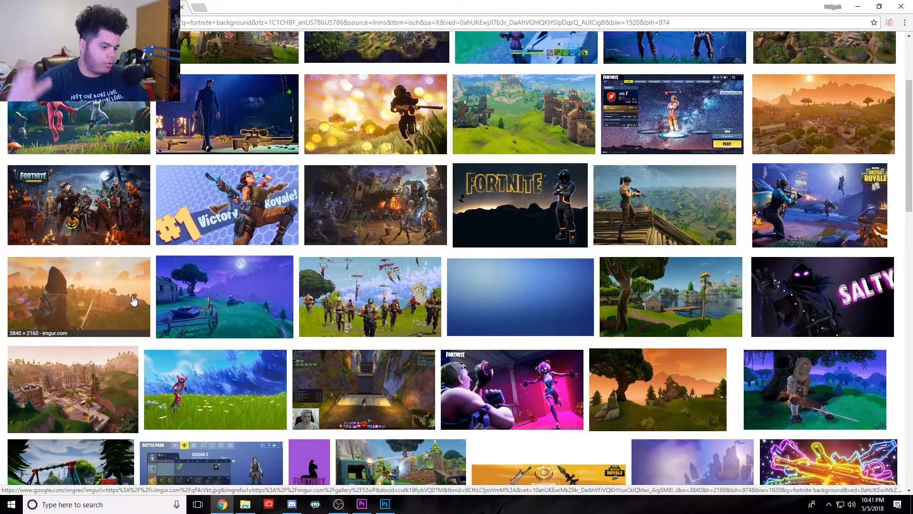
{"action": "scroll", "coordinate": [133, 300], "scroll_direction": "down", "scroll_amount": 3}
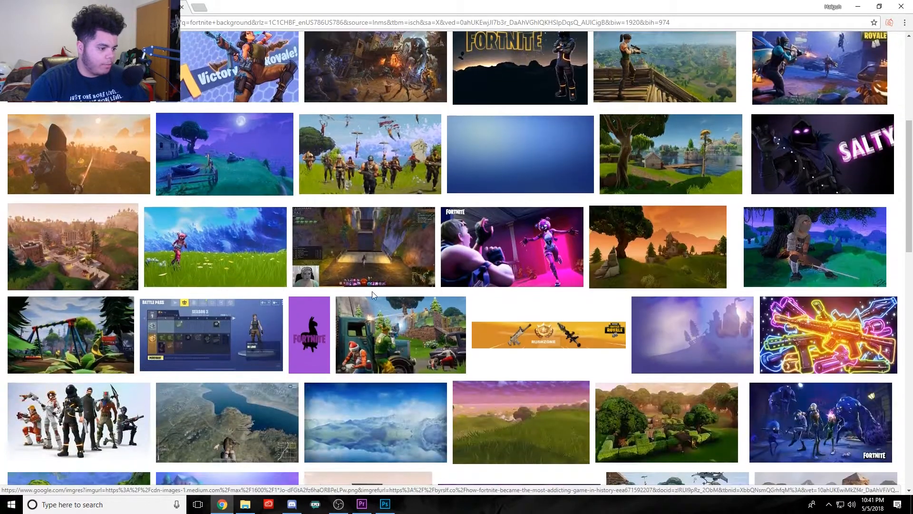
{"action": "scroll", "coordinate": [537, 245], "scroll_direction": "up", "scroll_amount": 1}
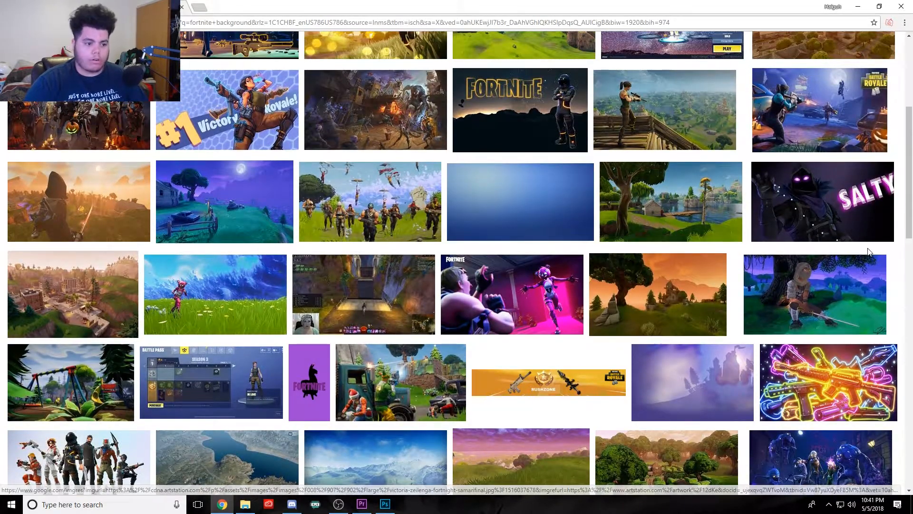
{"action": "left_click", "coordinate": [670, 202]}
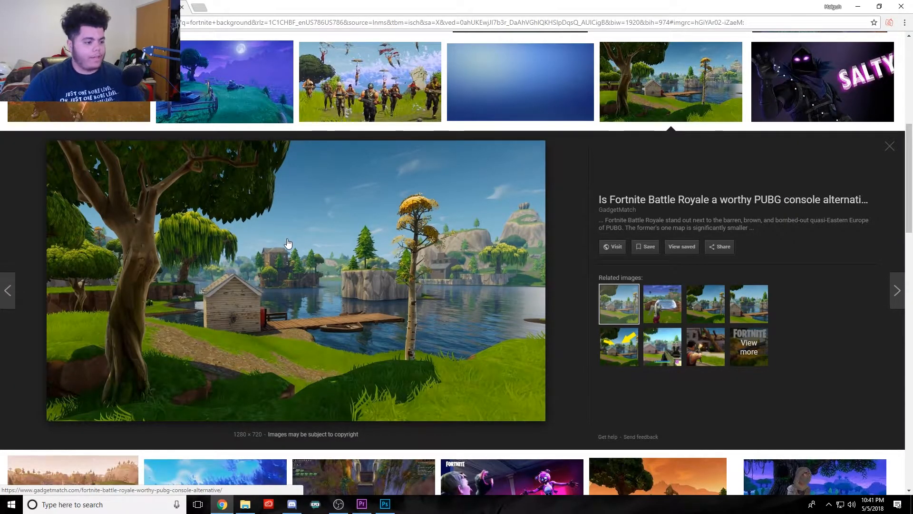
- Save the lake picture as a JPEG named "loot lake background" in the Pictures for Thumbnails folder
{"action": "right_click", "coordinate": [288, 242]}
{"action": "left_click", "coordinate": [344, 323]}
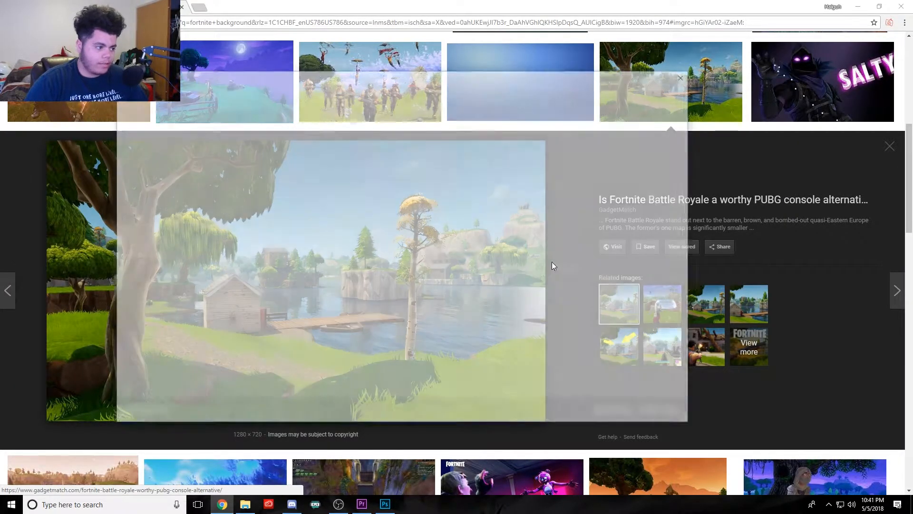
{"action": "type", "text": "l"}
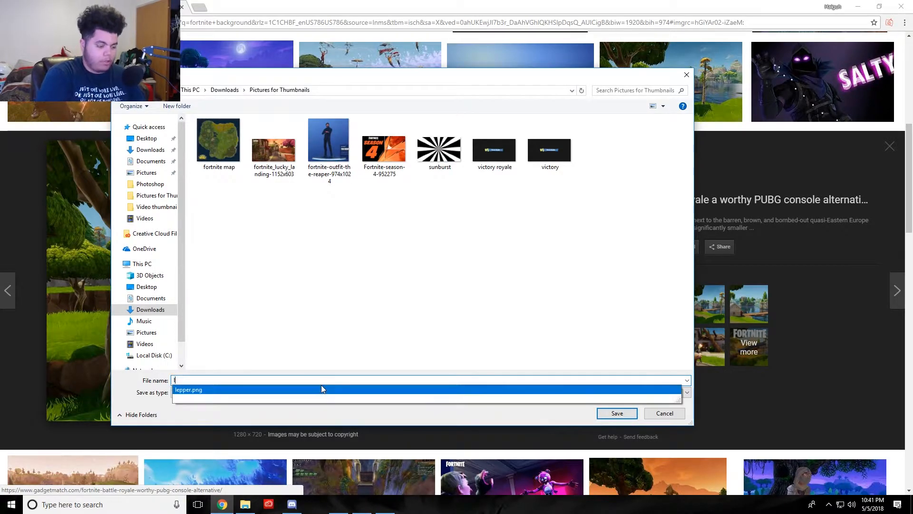
{"action": "type", "text": "oot lake background"}
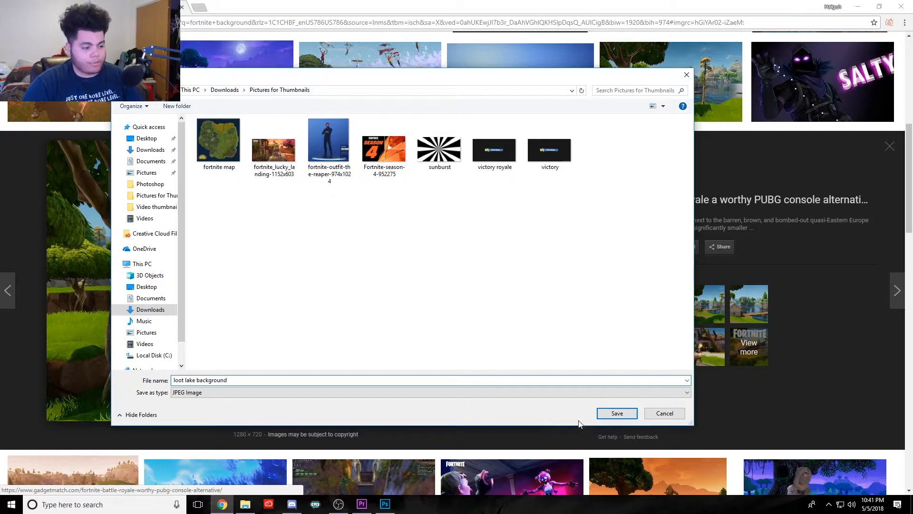
{"action": "left_click", "coordinate": [614, 415]}
- Place the downloaded loot lake background image into the Photoshop document and delete the fortnite_lucky_landing-1152x603 layer
{"action": "left_click_drag", "start_coordinate": [87, 495], "coordinate": [333, 266]}
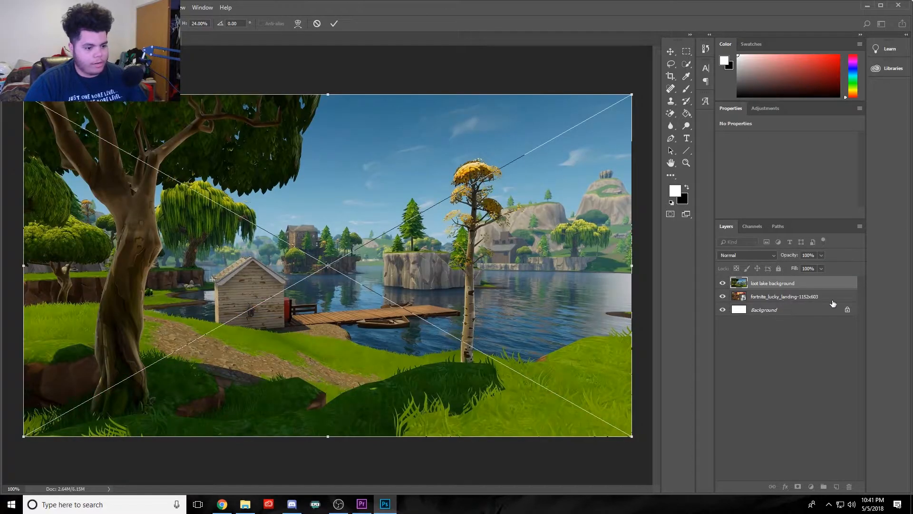
{"action": "left_click", "coordinate": [334, 24]}
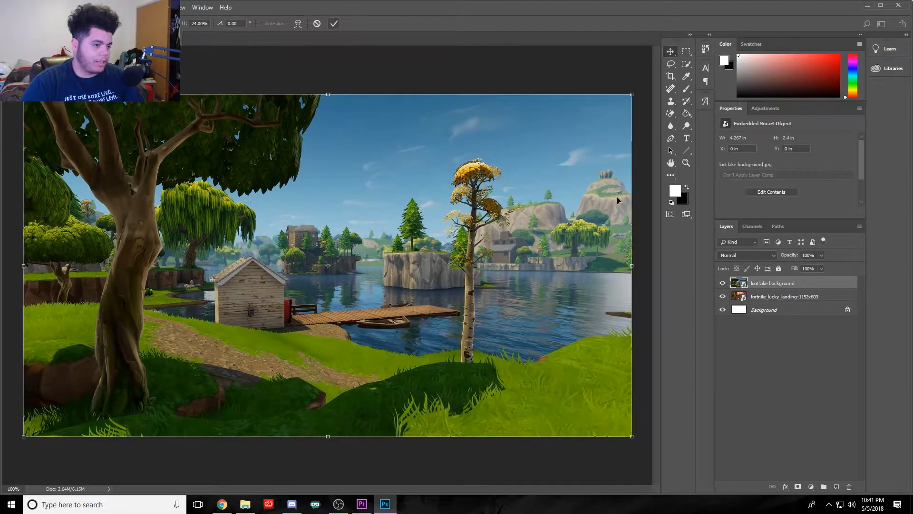
{"action": "left_click", "coordinate": [824, 298]}
{"action": "key", "text": "Delete"}
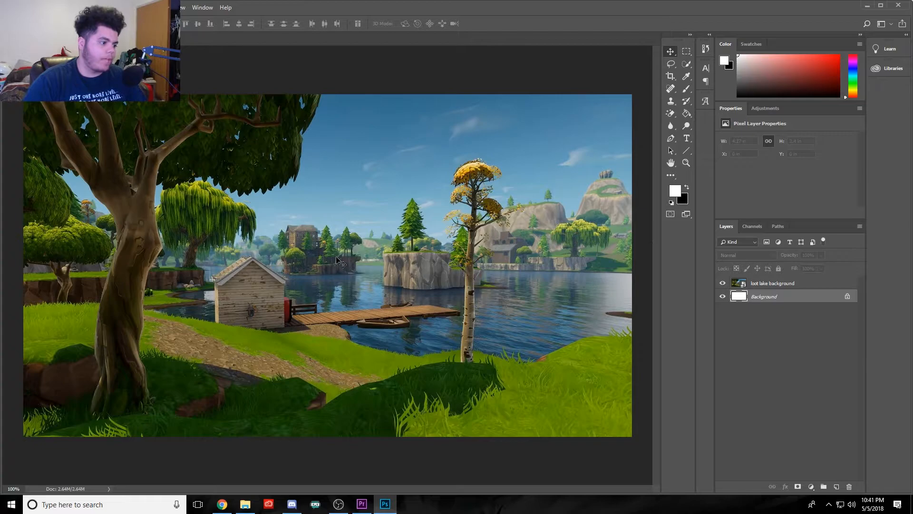
{"action": "left_click", "coordinate": [336, 258]}
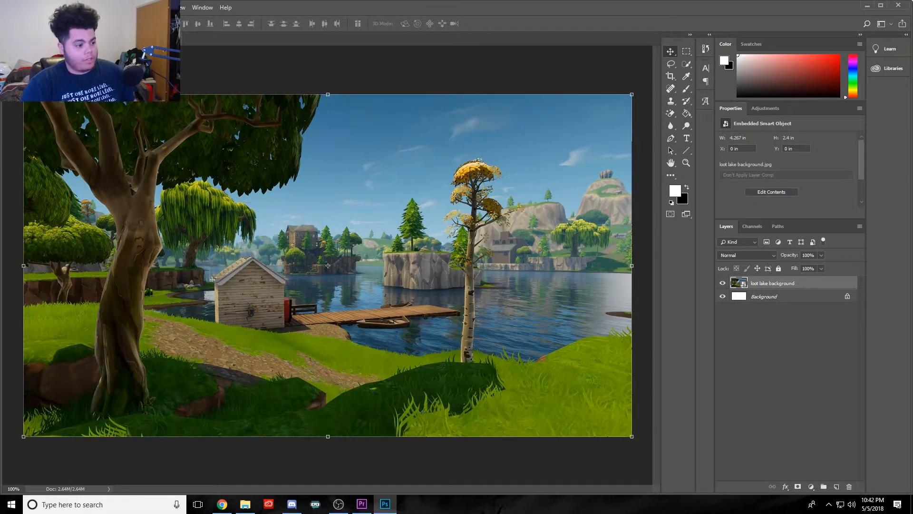
- Deselect the layer and set the document's zoom level to 65%
{"action": "left_click", "coordinate": [208, 444]}
{"action": "key", "text": "ctrl+0"}
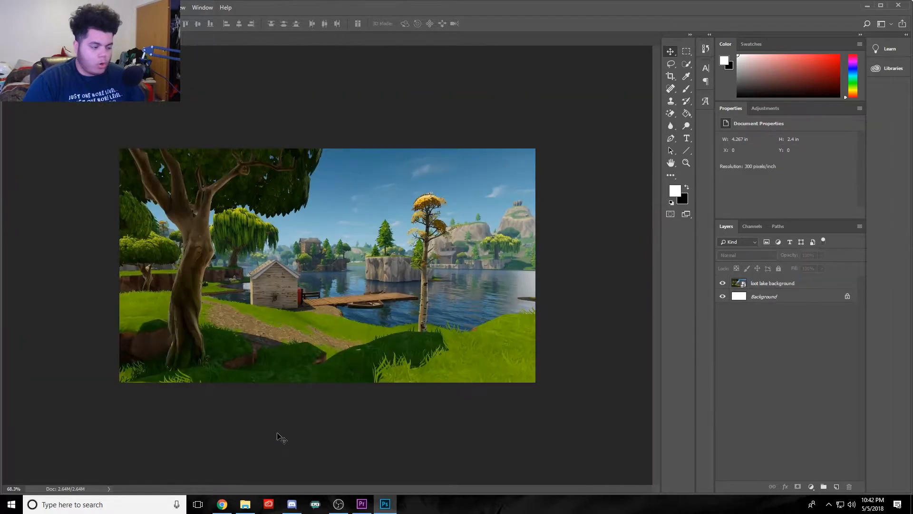
{"action": "scroll", "coordinate": [282, 438], "scroll_direction": "down", "scroll_amount": 5}
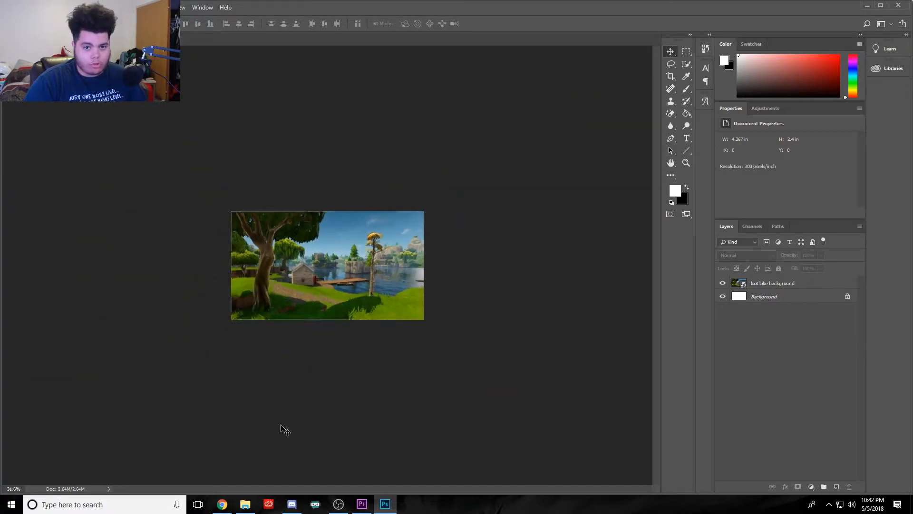
{"action": "scroll", "coordinate": [284, 425], "scroll_direction": "up", "scroll_amount": 5}
{"action": "left_click", "coordinate": [10, 489]}
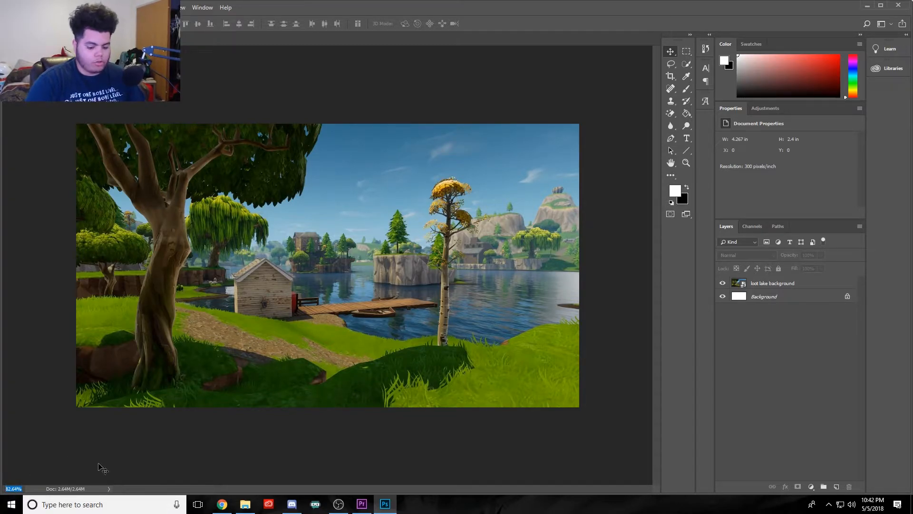
{"action": "type", "text": "65"}
{"action": "key", "text": "Return"}
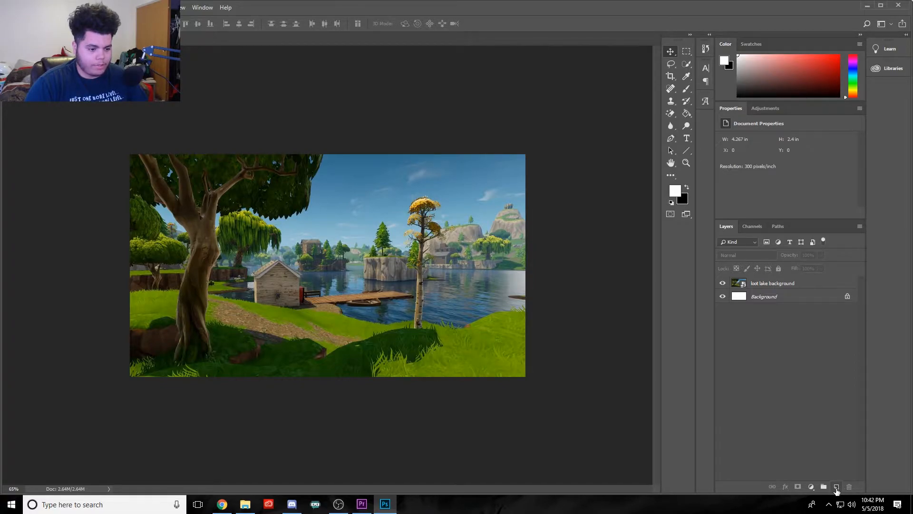
- Add a new empty layer above the loot lake background and ready the Brush tool with black as foreground color
{"action": "left_click", "coordinate": [836, 487]}
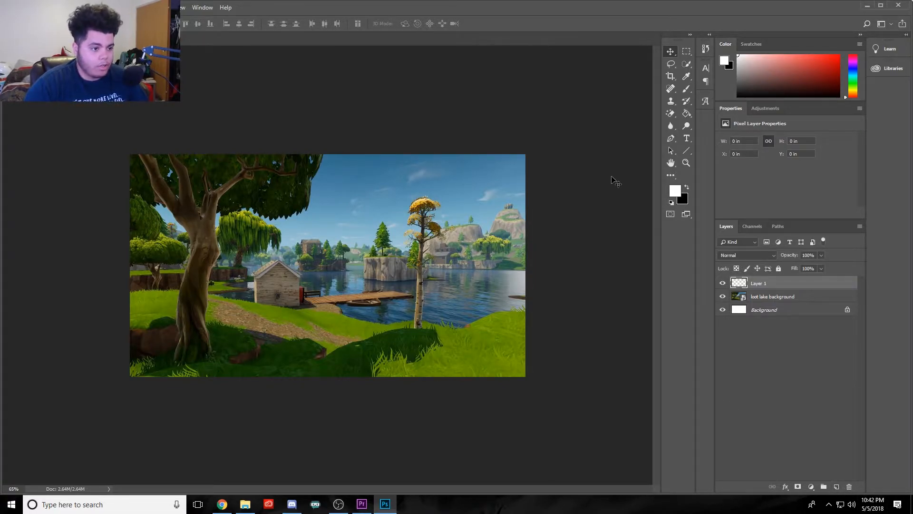
{"action": "left_click", "coordinate": [687, 89]}
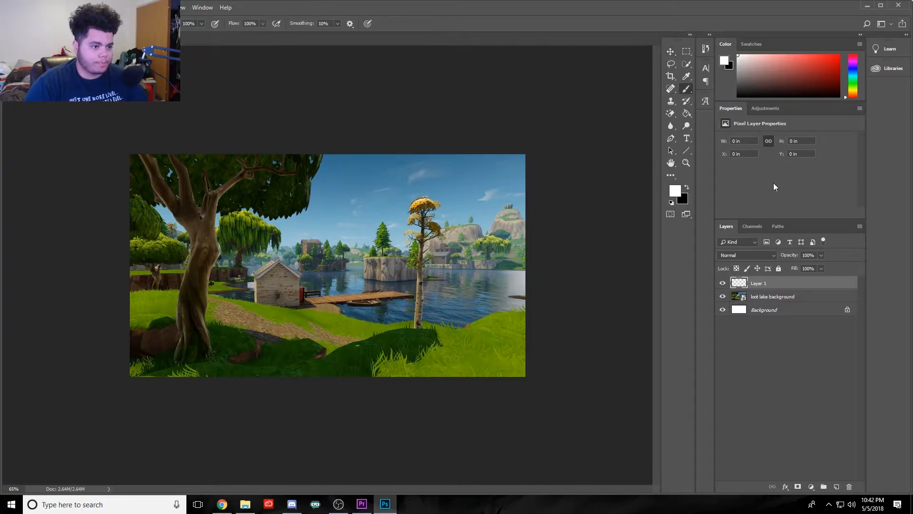
{"action": "left_click", "coordinate": [29, 24]}
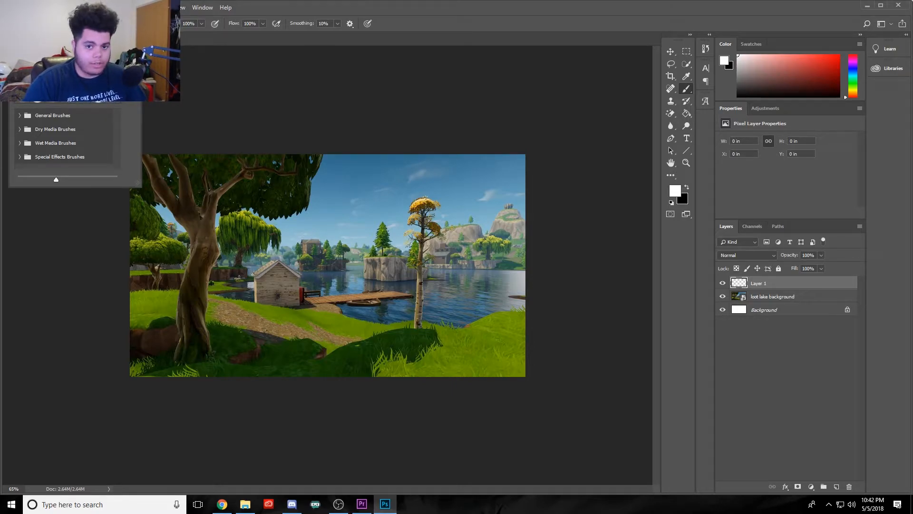
{"action": "left_click", "coordinate": [613, 261]}
{"action": "key", "text": "x"}
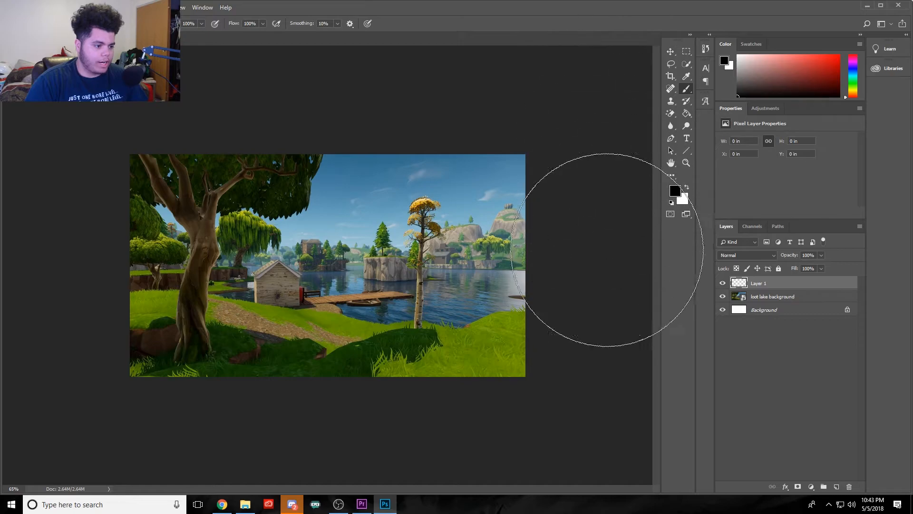
- Paint soft black shading around the edges of the image on the new layer with a large brush
{"action": "mouse_move", "coordinate": [617, 119]}
{"action": "left_mouse_down"}
{"action": "mouse_move", "coordinate": [617, 417]}
{"action": "mouse_move", "coordinate": [629, 225]}
{"action": "mouse_move", "coordinate": [618, 106]}
{"action": "mouse_move", "coordinate": [603, 208]}
{"action": "mouse_move", "coordinate": [601, 452]}
{"action": "mouse_move", "coordinate": [389, 477]}
{"action": "mouse_move", "coordinate": [203, 480]}
{"action": "mouse_move", "coordinate": [82, 468]}
{"action": "mouse_move", "coordinate": [577, 472]}
{"action": "mouse_move", "coordinate": [258, 464]}
{"action": "mouse_move", "coordinate": [33, 442]}
{"action": "mouse_move", "coordinate": [24, 343]}
{"action": "mouse_move", "coordinate": [54, 50]}
{"action": "mouse_move", "coordinate": [22, 415]}
{"action": "mouse_move", "coordinate": [25, 113]}
{"action": "left_mouse_up"}
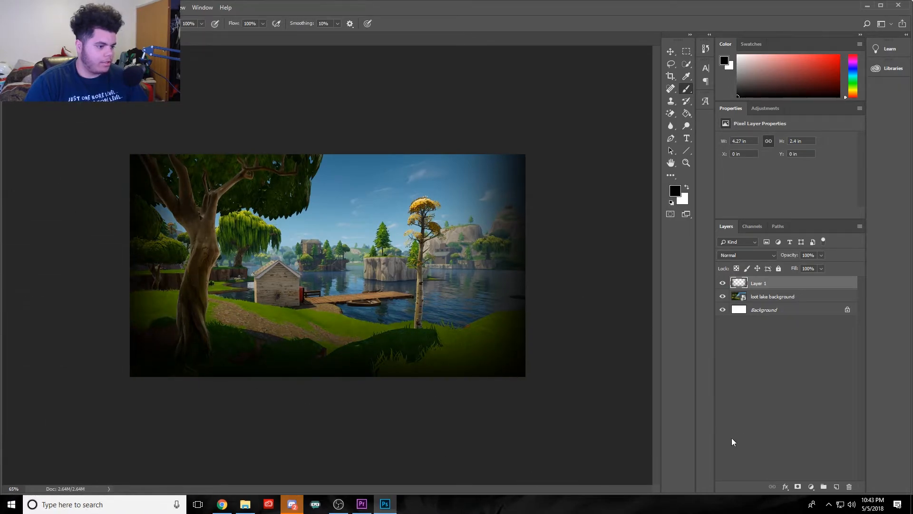
{"action": "left_click_drag", "start_coordinate": [199, 352], "coordinate": [264, 381]}
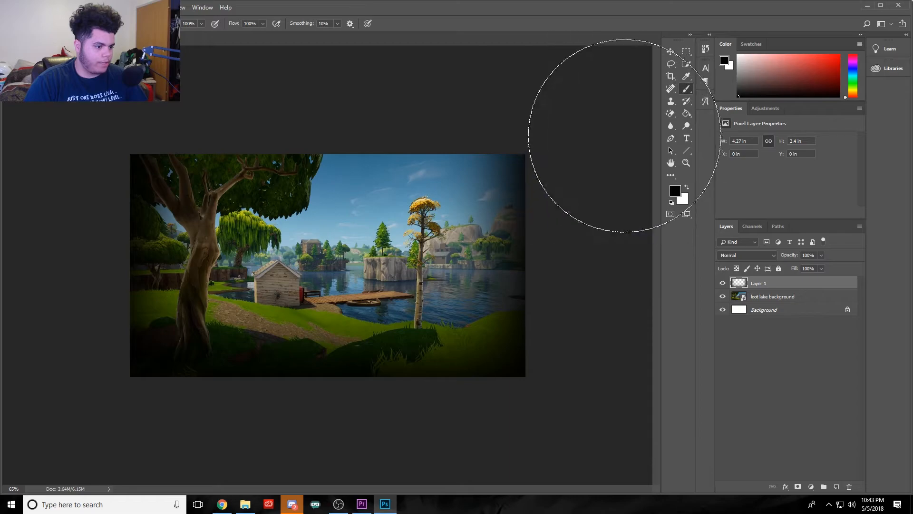
{"action": "mouse_move", "coordinate": [609, 173]}
{"action": "left_mouse_down"}
{"action": "mouse_move", "coordinate": [613, 436]}
{"action": "mouse_move", "coordinate": [616, 135]}
{"action": "mouse_move", "coordinate": [637, 192]}
{"action": "mouse_move", "coordinate": [592, 445]}
{"action": "mouse_move", "coordinate": [358, 467]}
{"action": "mouse_move", "coordinate": [119, 471]}
{"action": "mouse_move", "coordinate": [538, 464]}
{"action": "left_mouse_up"}
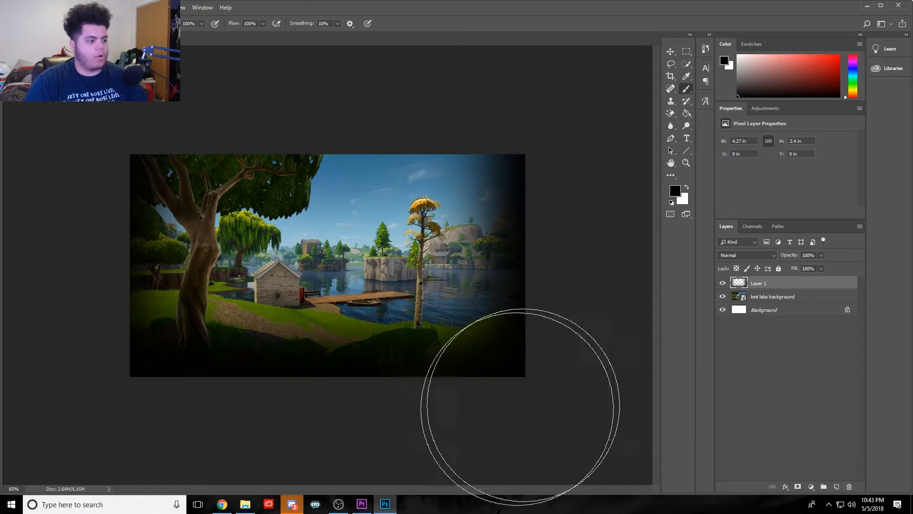
{"action": "left_click", "coordinate": [670, 51]}
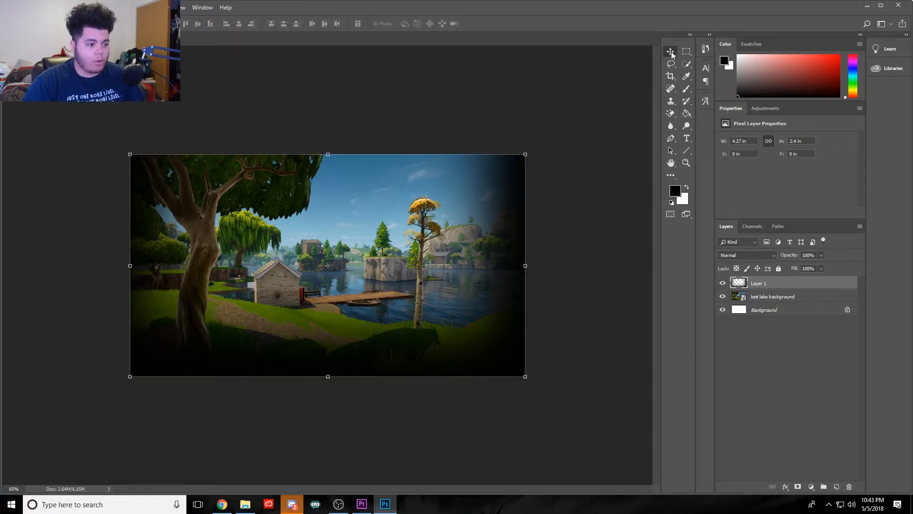
- Set the black shading layer's opacity to 50% in its blending options
{"action": "double_click", "coordinate": [821, 284]}
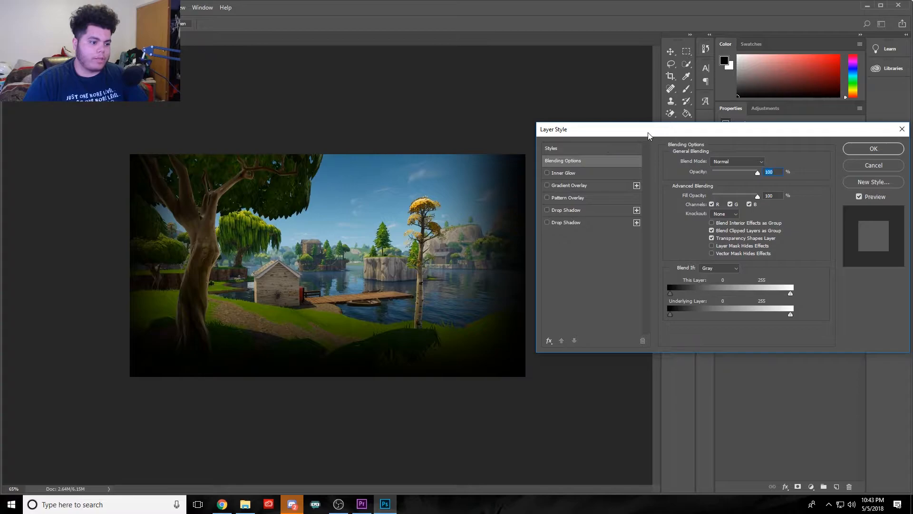
{"action": "left_click_drag", "start_coordinate": [649, 134], "coordinate": [573, 131]}
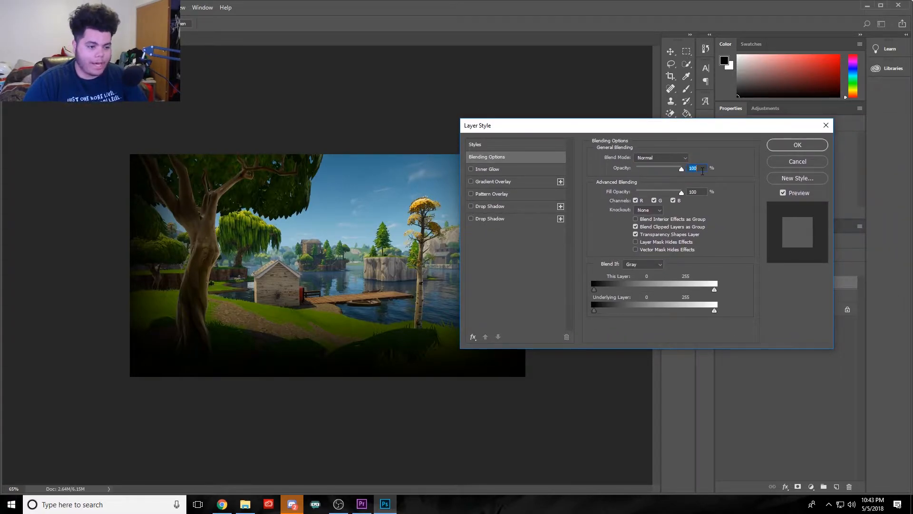
{"action": "type", "text": "40"}
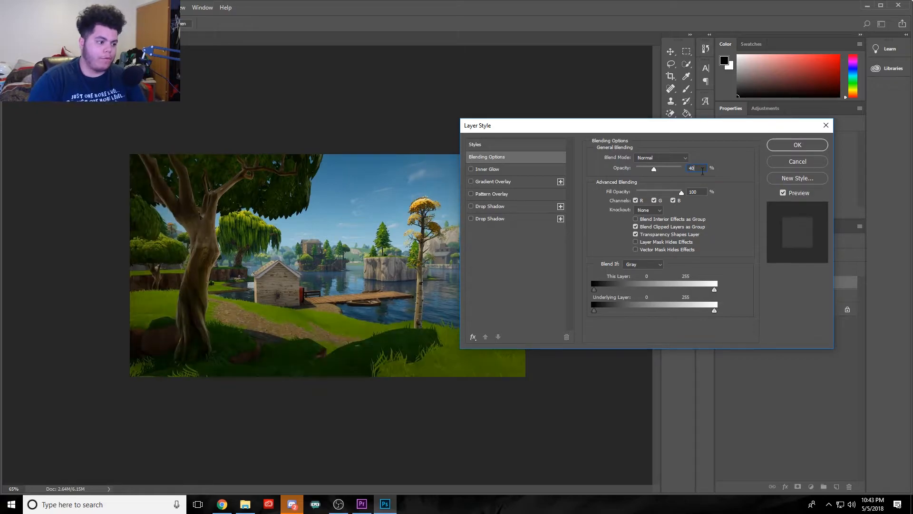
{"action": "type", "text": "50"}
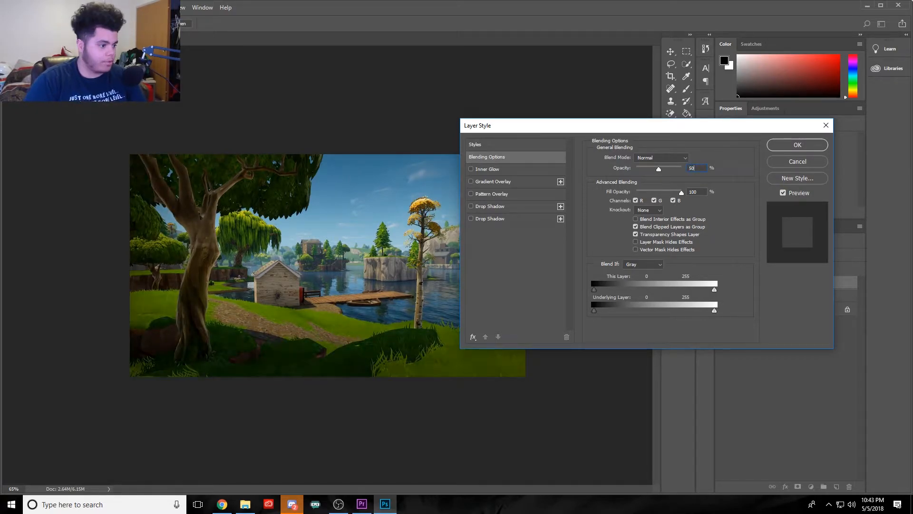
{"action": "left_click", "coordinate": [779, 148]}
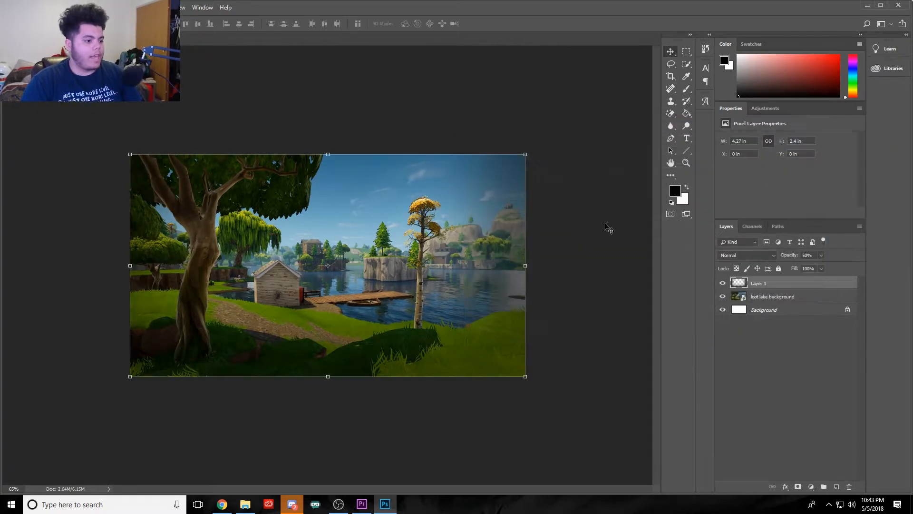
- Toggle the shading layer's visibility repeatedly to compare the image with and without the darkened edges
{"action": "left_click", "coordinate": [722, 283]}
{"action": "left_click", "coordinate": [722, 283]}
{"action": "left_click", "coordinate": [722, 283]}
{"action": "left_click", "coordinate": [722, 283]}
{"action": "left_click", "coordinate": [722, 283]}
{"action": "left_click", "coordinate": [722, 283]}
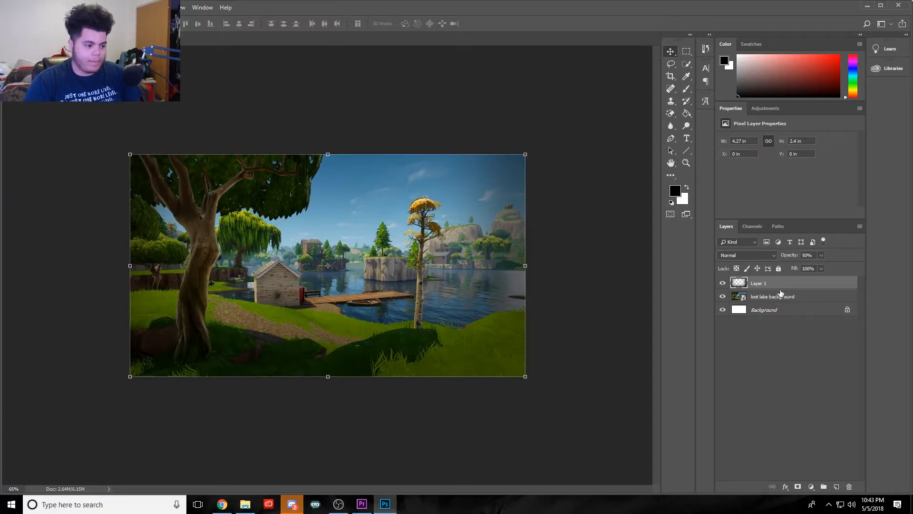
- Reduce the shading layer's opacity to 40% in its blending options
{"action": "key", "text": "h"}
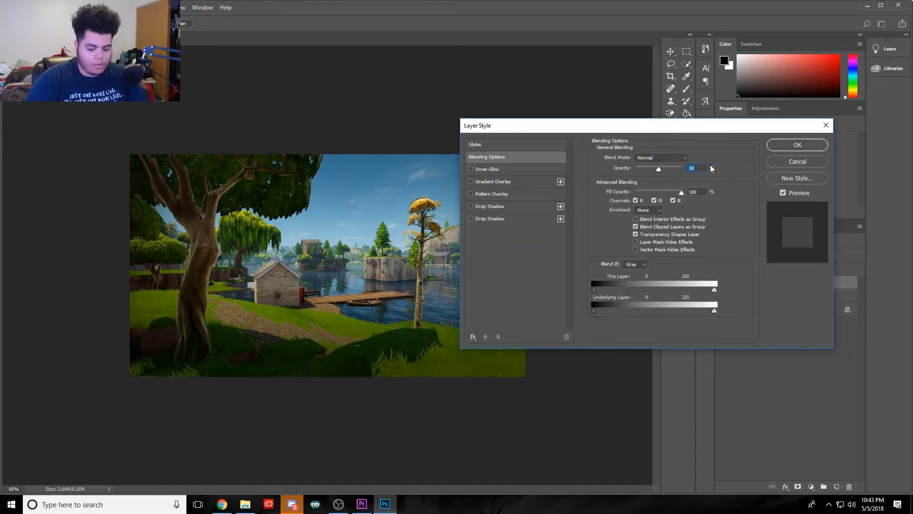
{"action": "type", "text": "30"}
{"action": "left_click", "coordinate": [650, 170]}
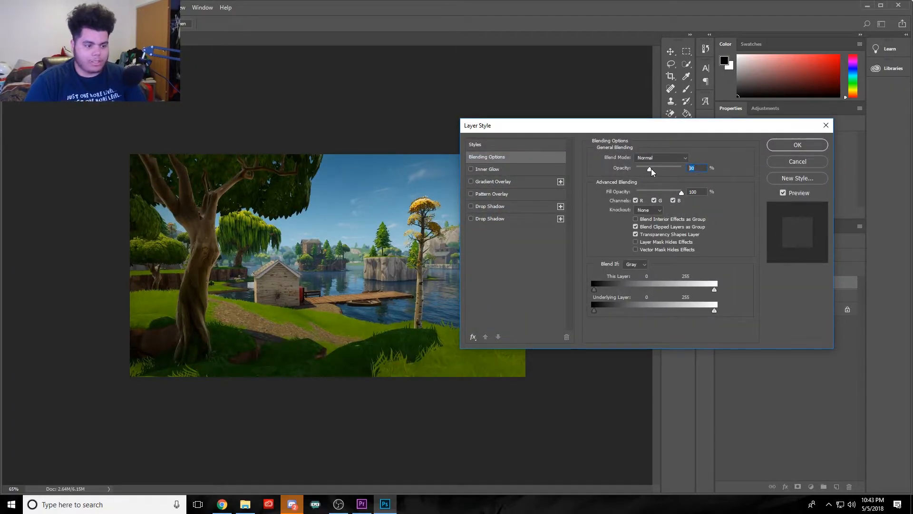
{"action": "left_click_drag", "start_coordinate": [651, 170], "coordinate": [655, 170]}
{"action": "key", "text": "Return"}
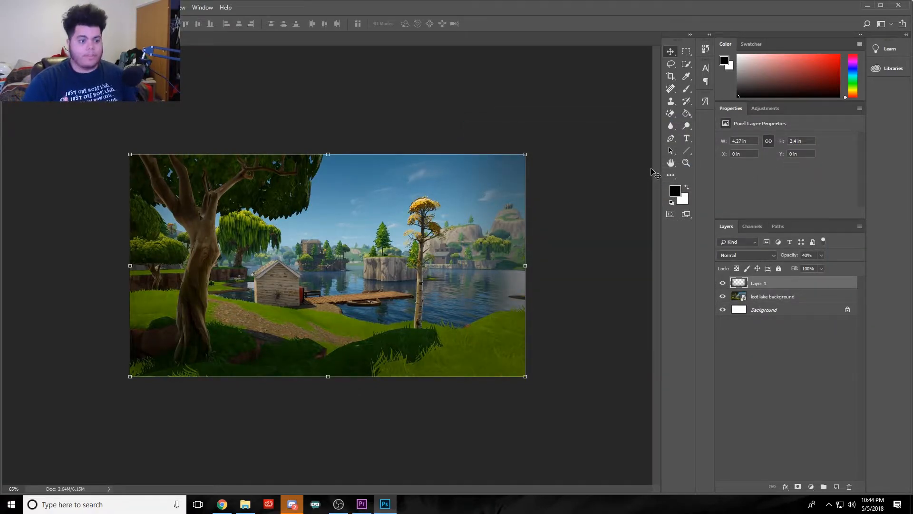
- Add a new layer and brush a soft white highlight along the upper edge of the image with a large brush
{"action": "left_click", "coordinate": [823, 481]}
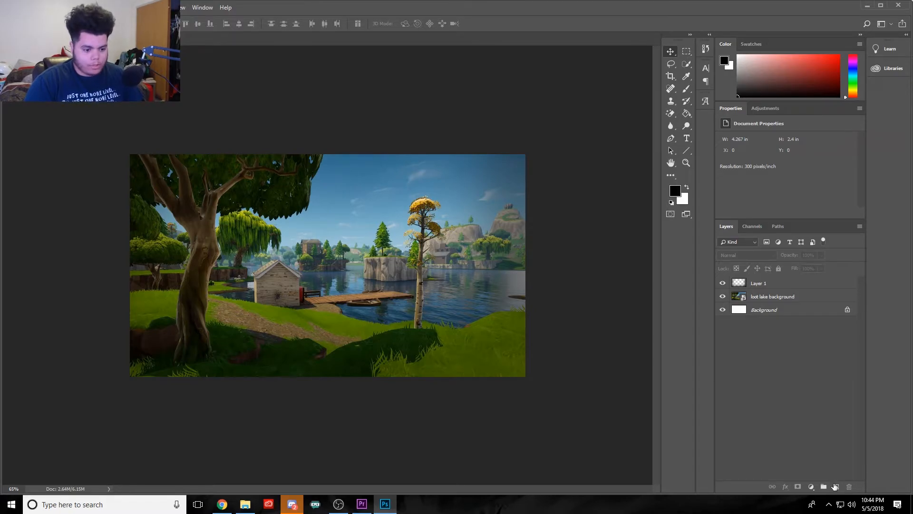
{"action": "left_click", "coordinate": [835, 486]}
{"action": "left_click", "coordinate": [686, 187]}
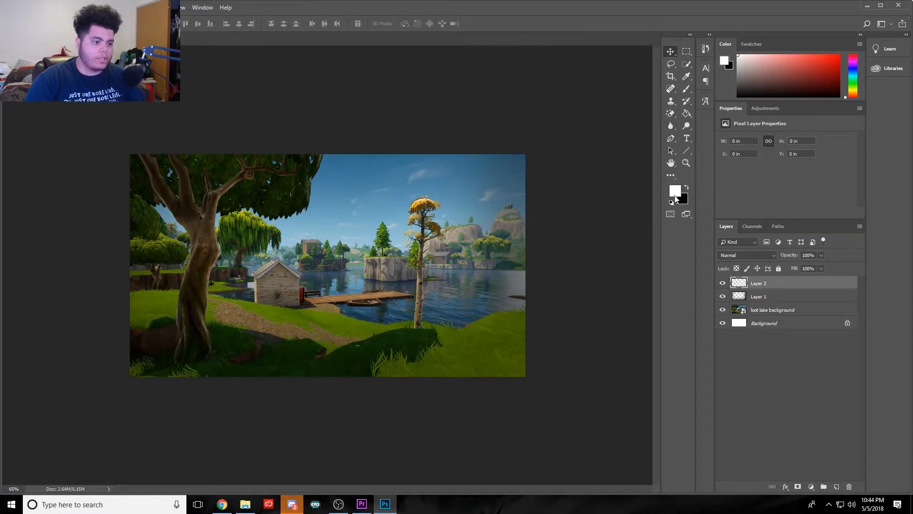
{"action": "left_click", "coordinate": [686, 89]}
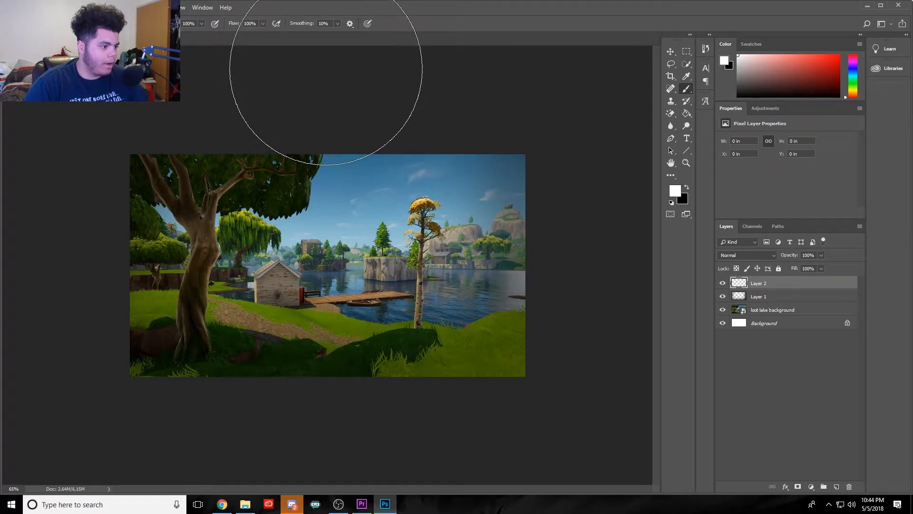
{"action": "left_click_drag", "start_coordinate": [326, 67], "coordinate": [361, 90]}
{"action": "key", "text": "ctrl+z"}
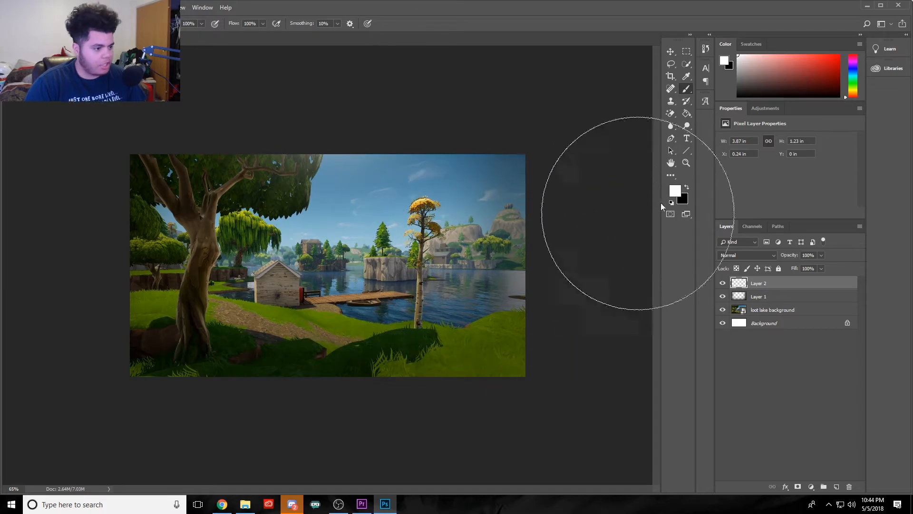
{"action": "key", "text": "v"}
- Apply Curves to the loot lake background layer with an S-shaped curve, lowering the shadows and raising input 191 to output 207
{"action": "left_click", "coordinate": [409, 320]}
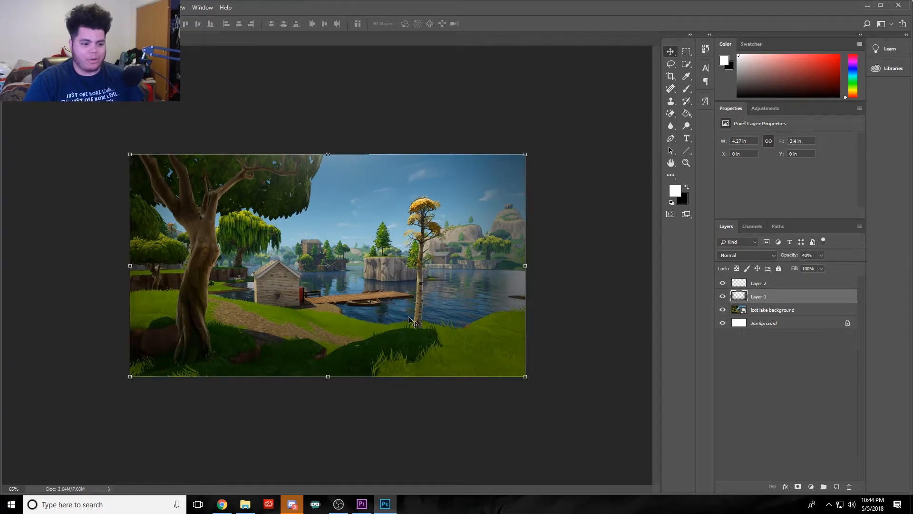
{"action": "left_click", "coordinate": [818, 313]}
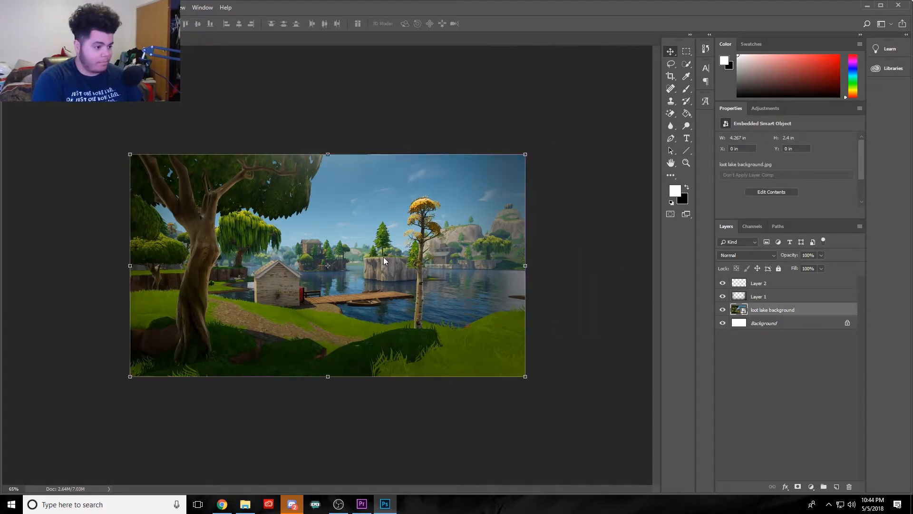
{"action": "key", "text": "ctrl+m"}
{"action": "left_click_drag", "start_coordinate": [381, 88], "coordinate": [624, 215]}
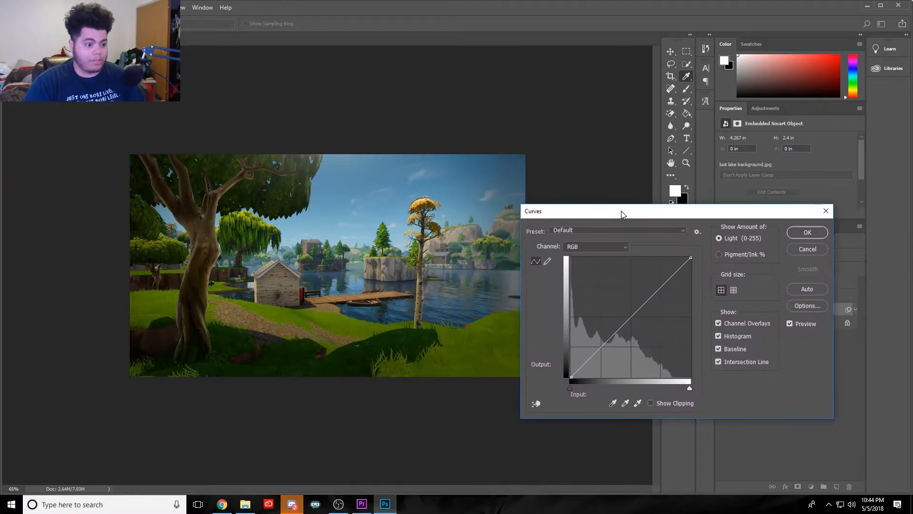
{"action": "left_click_drag", "start_coordinate": [614, 341], "coordinate": [619, 343]}
{"action": "left_click_drag", "start_coordinate": [666, 294], "coordinate": [663, 284]}
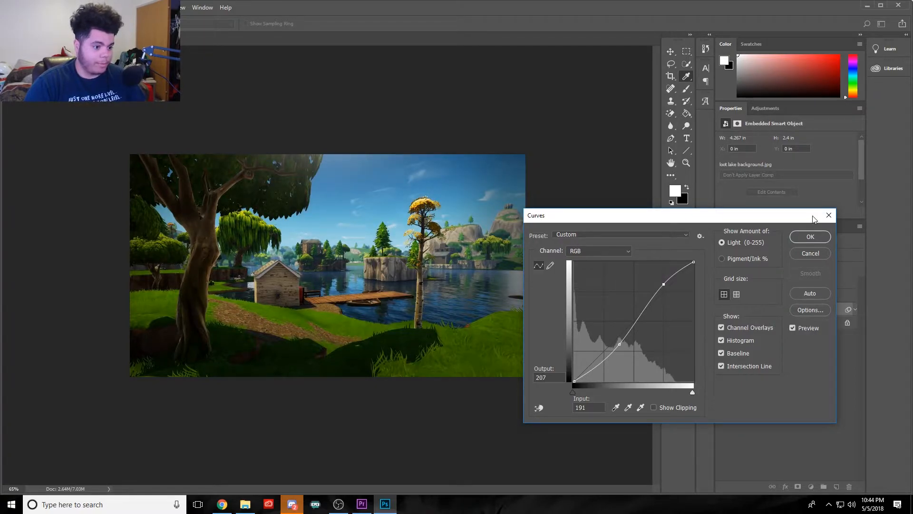
{"action": "left_click", "coordinate": [798, 240]}
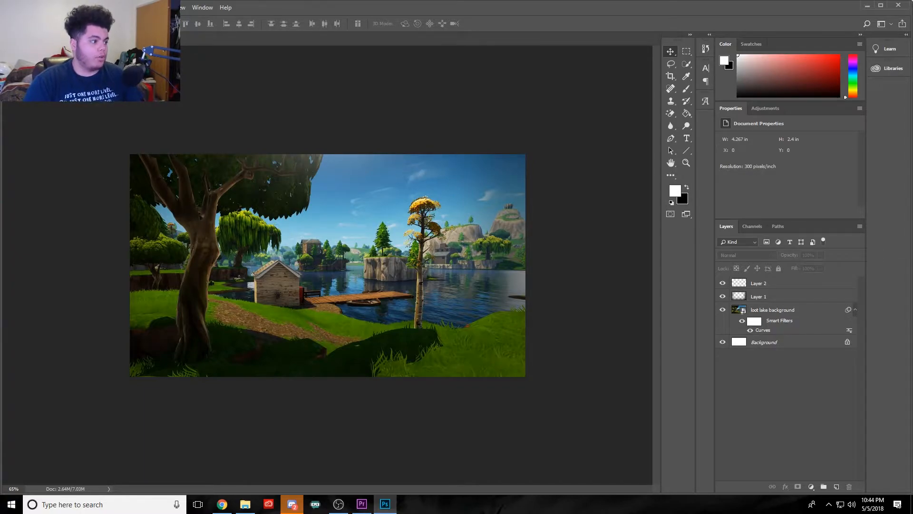
- Open the Vibrance adjustment for the loot lake background layer and place its dialog clear of the image
{"action": "key", "text": "alt+l"}
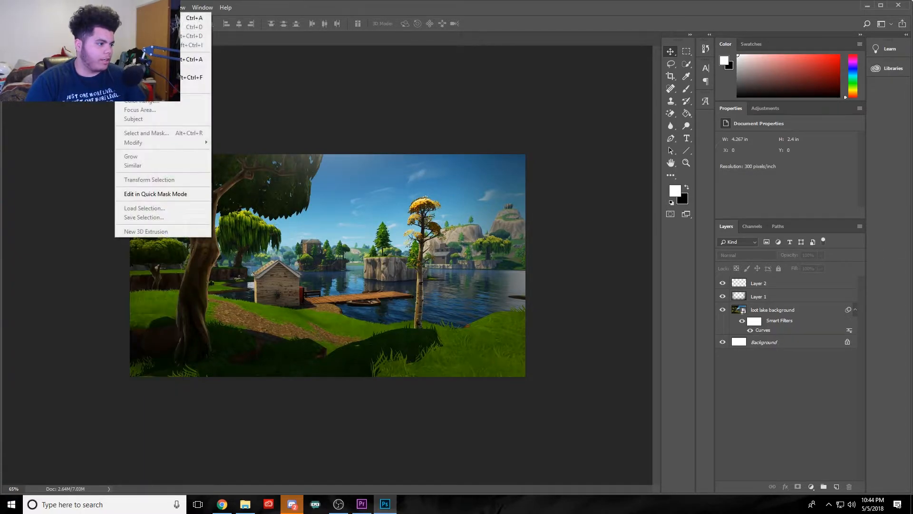
{"action": "mouse_move", "coordinate": [64, 7]}
{"action": "left_click", "coordinate": [795, 322]}
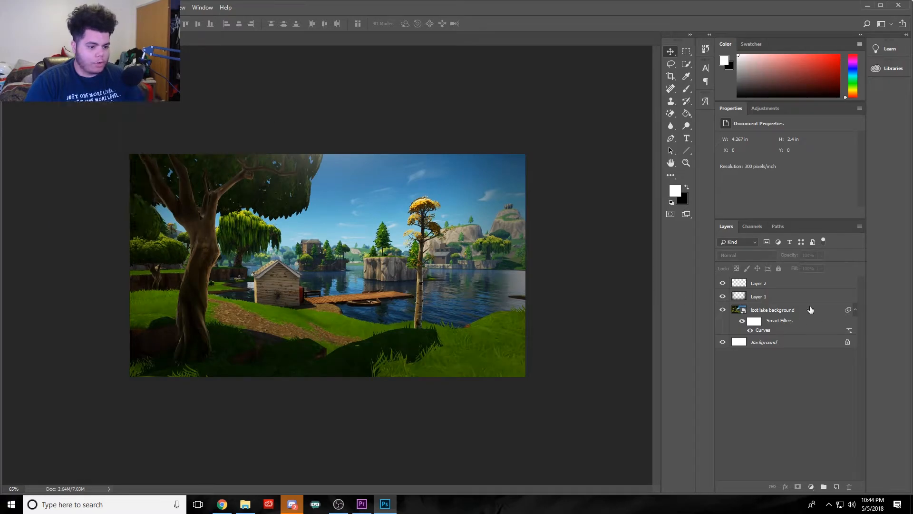
{"action": "left_click", "coordinate": [809, 311]}
{"action": "left_click", "coordinate": [64, 8]}
{"action": "mouse_move", "coordinate": [119, 30]}
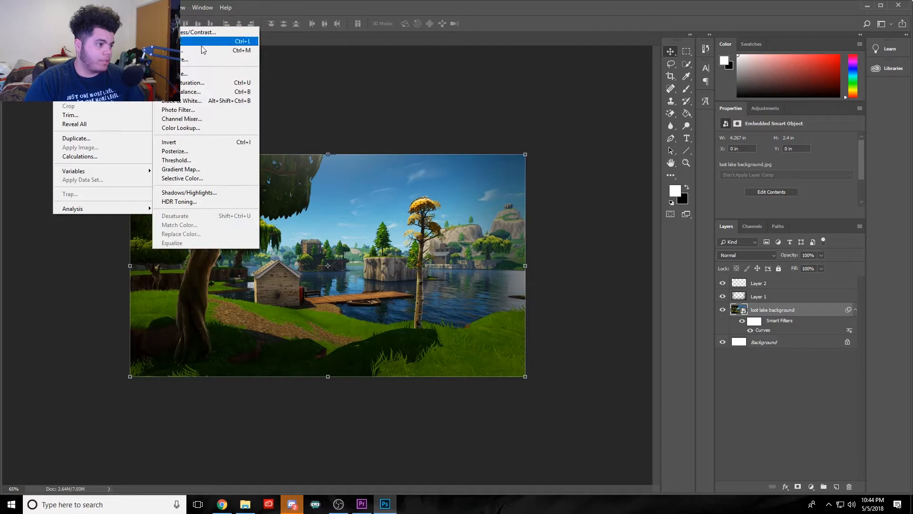
{"action": "left_click", "coordinate": [203, 75]}
{"action": "left_click_drag", "start_coordinate": [444, 128], "coordinate": [642, 204]}
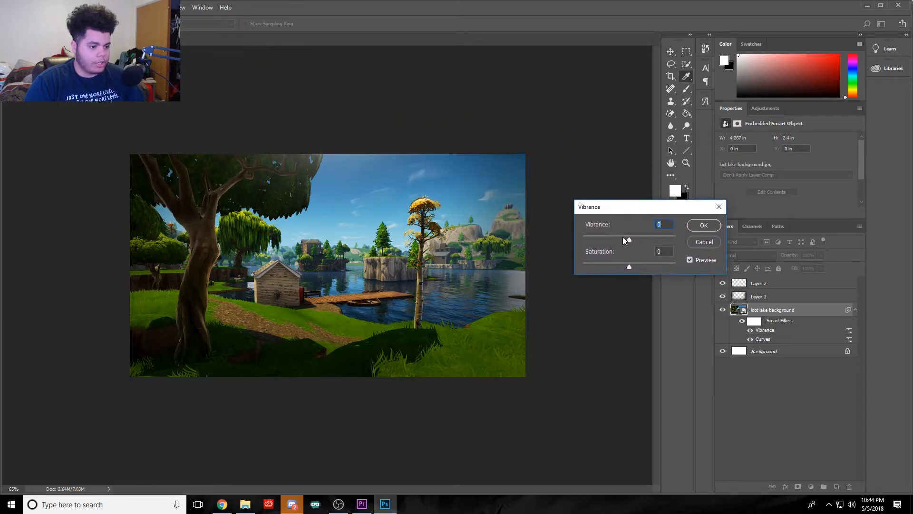
- Try Vibrance and Saturation at +100 on the background, and reset both to 0
{"action": "left_click_drag", "start_coordinate": [628, 239], "coordinate": [674, 240]}
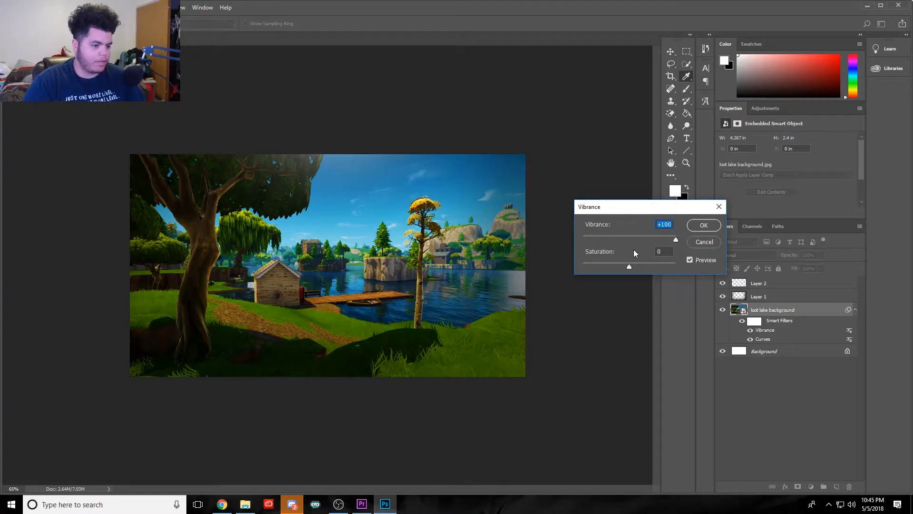
{"action": "left_click_drag", "start_coordinate": [630, 266], "coordinate": [686, 266]}
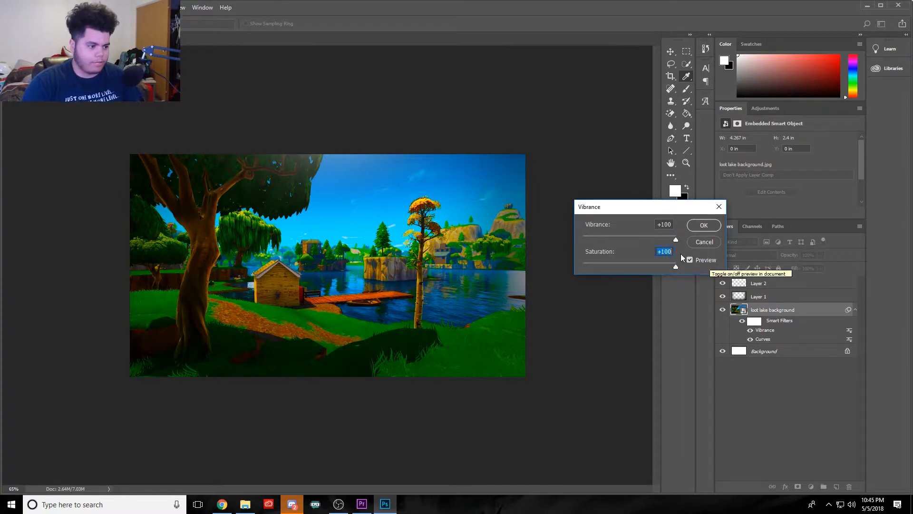
{"action": "left_click_drag", "start_coordinate": [676, 267], "coordinate": [632, 269]}
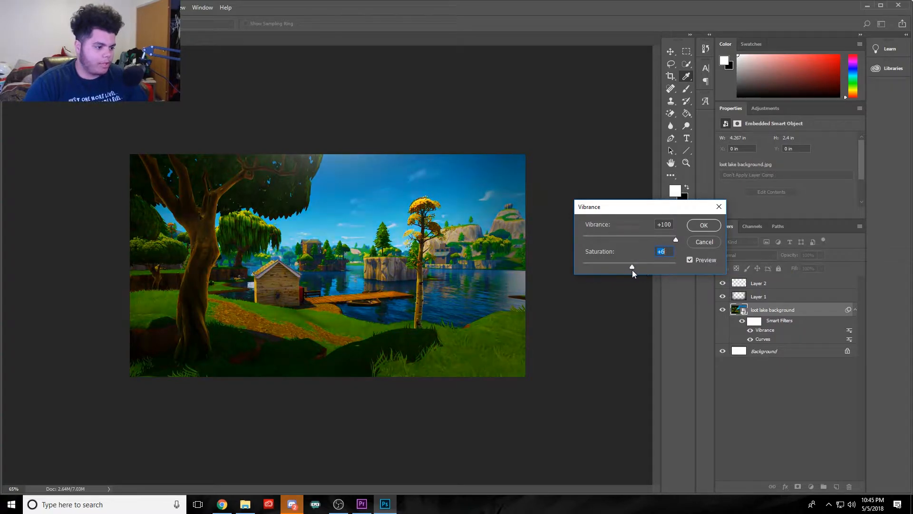
{"action": "type", "text": "0"}
{"action": "key", "text": "shift+Tab"}
{"action": "type", "text": "0"}
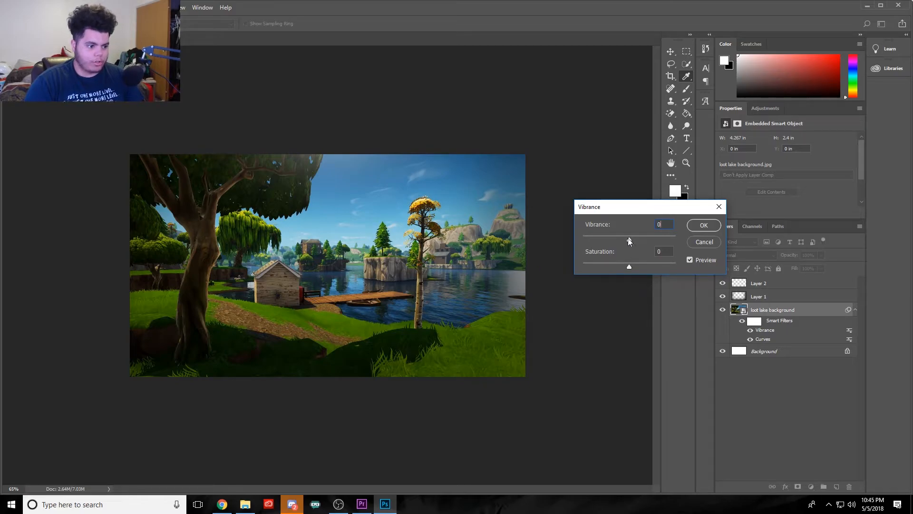
- Set both Vibrance and Saturation to +100 and apply the adjustment to the background
{"action": "left_click_drag", "start_coordinate": [628, 238], "coordinate": [675, 239]}
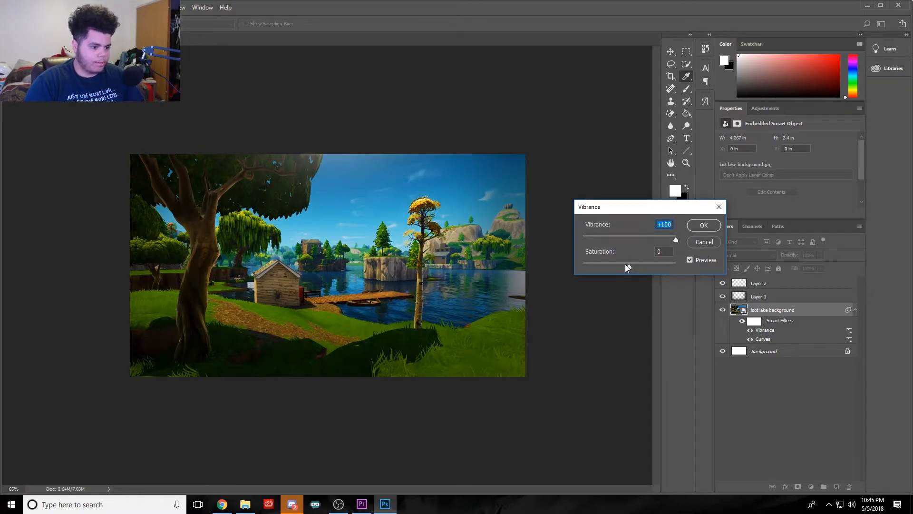
{"action": "left_click_drag", "start_coordinate": [629, 265], "coordinate": [676, 266]}
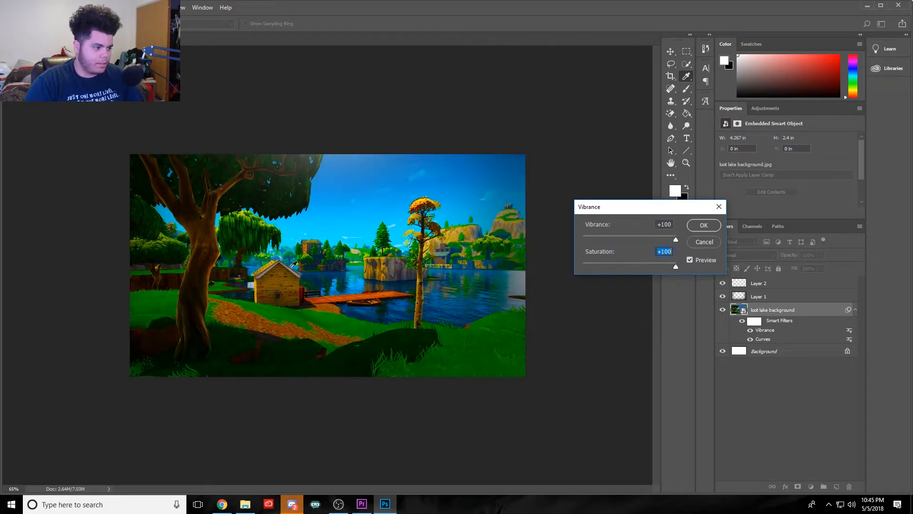
{"action": "left_click", "coordinate": [704, 226]}
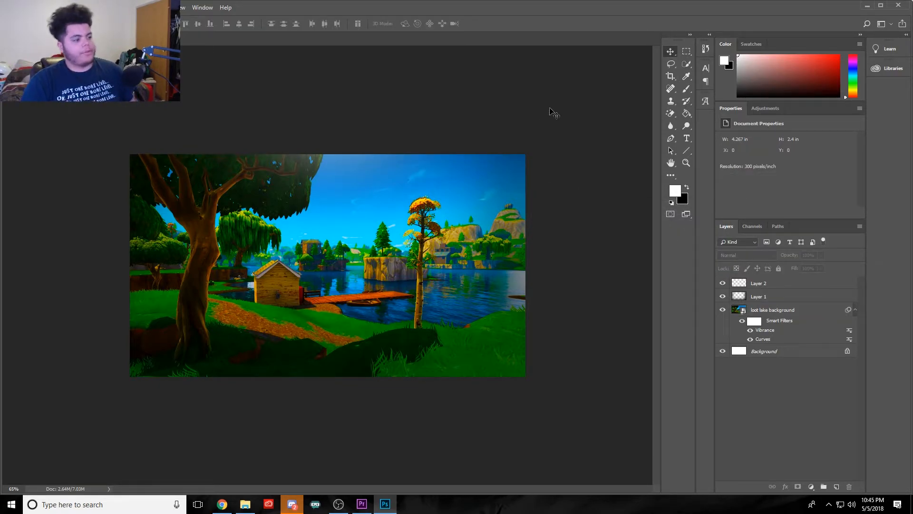
- Apply a Gaussian Blur with a 5 pixel radius to the loot lake background layer, comparing radii of 4 and 8, and deselect the layer
{"action": "left_click", "coordinate": [785, 310]}
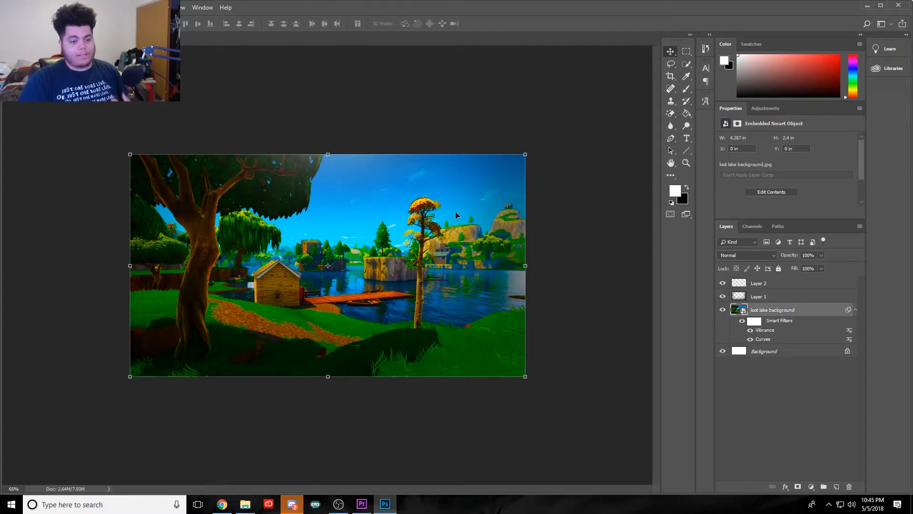
{"action": "left_click", "coordinate": [146, 7]}
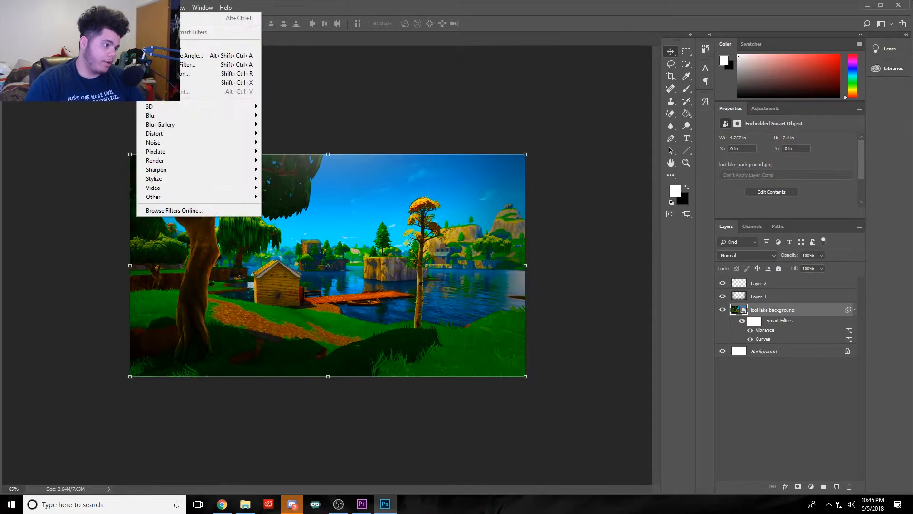
{"action": "mouse_move", "coordinate": [193, 120]}
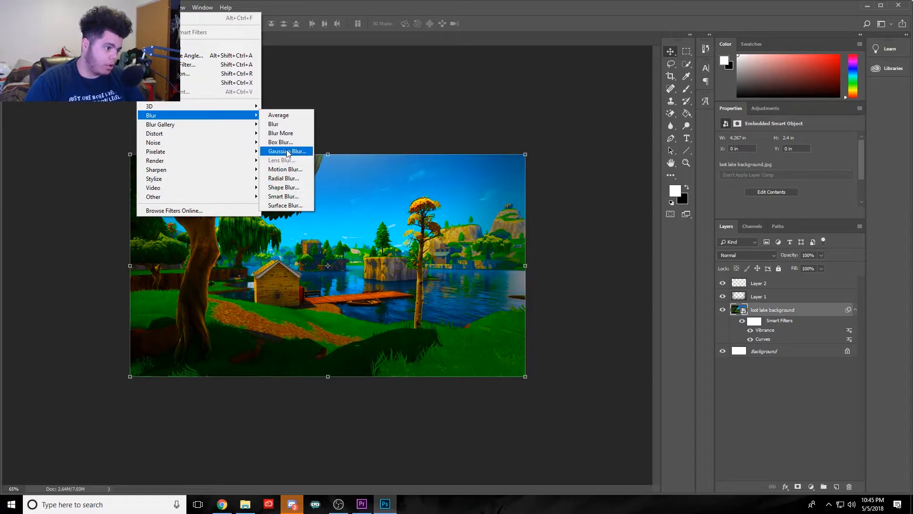
{"action": "left_click", "coordinate": [288, 151]}
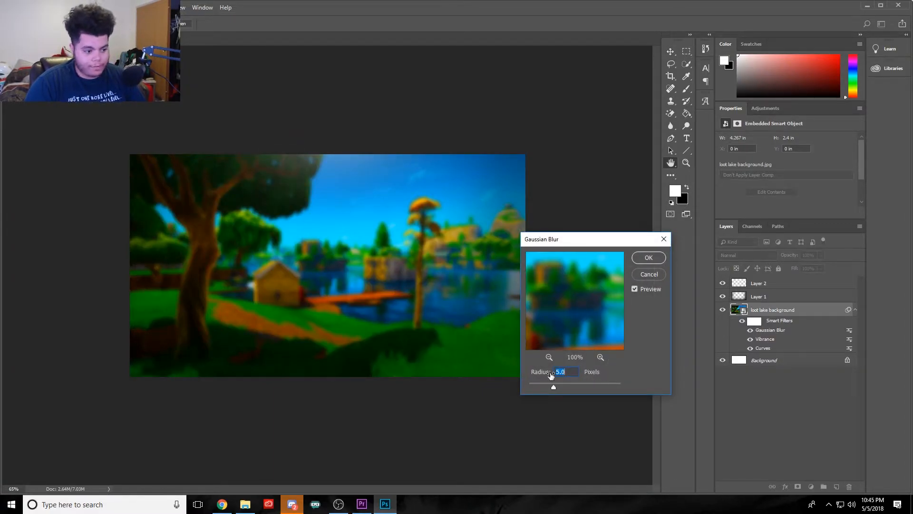
{"action": "left_click_drag", "start_coordinate": [553, 386], "coordinate": [548, 386]}
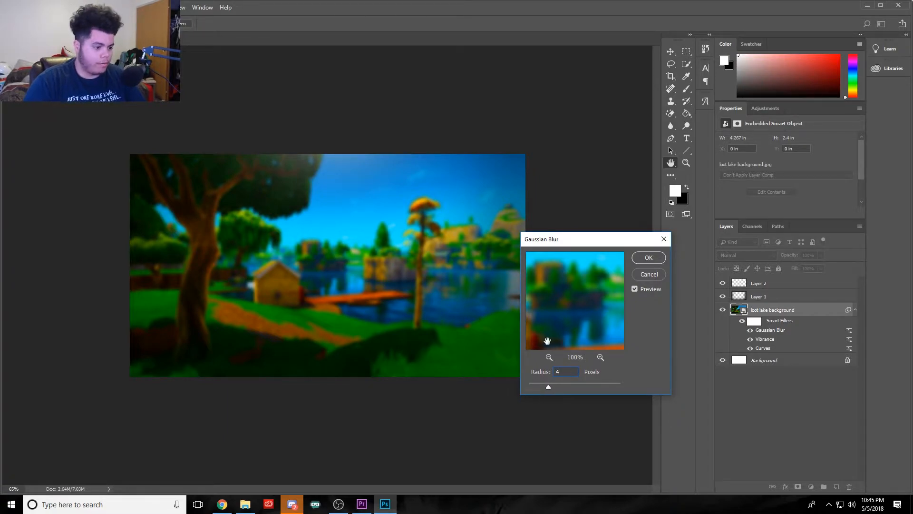
{"action": "double_click", "coordinate": [560, 371]}
{"action": "type", "text": "5"}
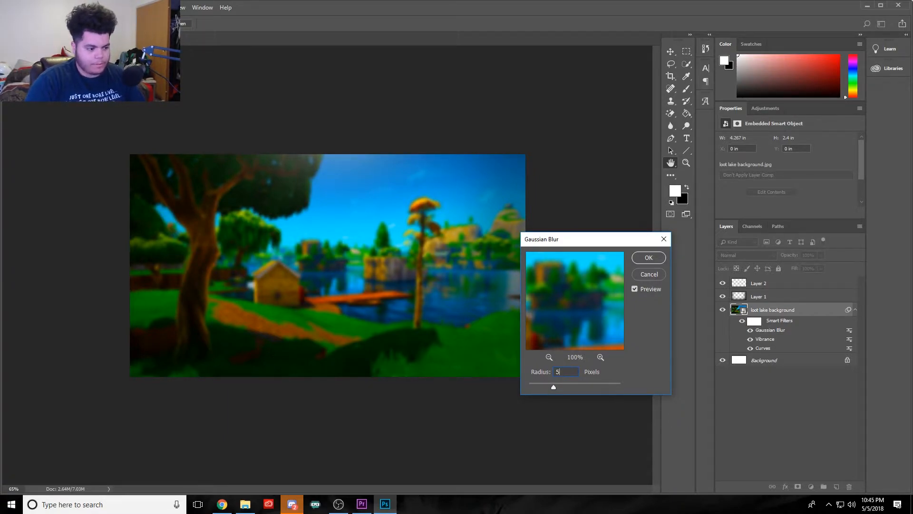
{"action": "type", "text": "8"}
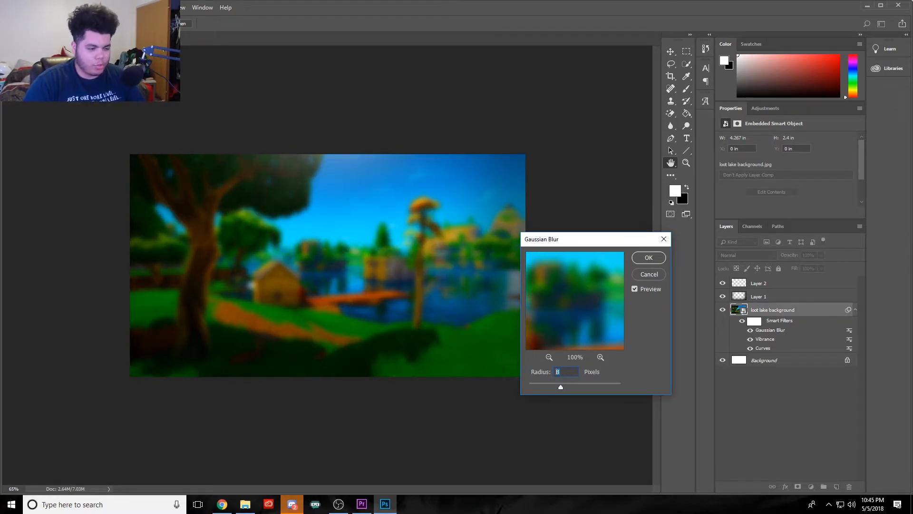
{"action": "type", "text": "5"}
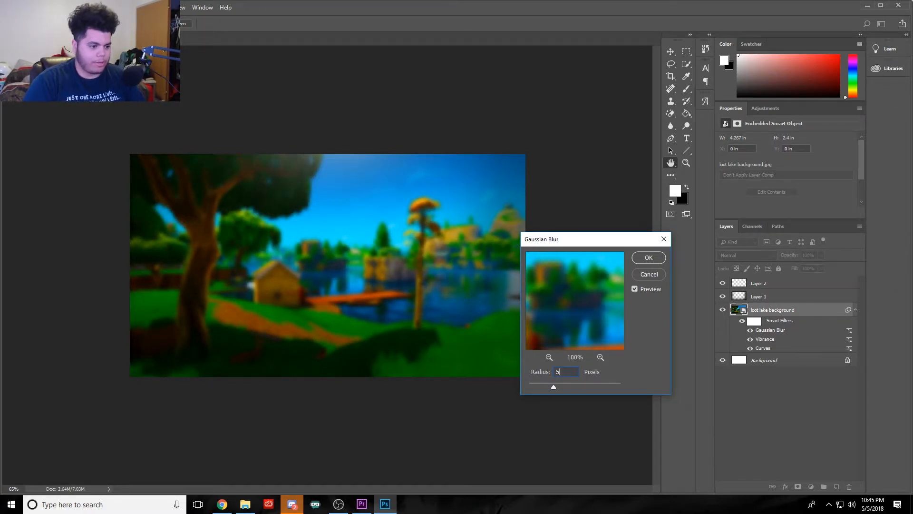
{"action": "left_click", "coordinate": [652, 257]}
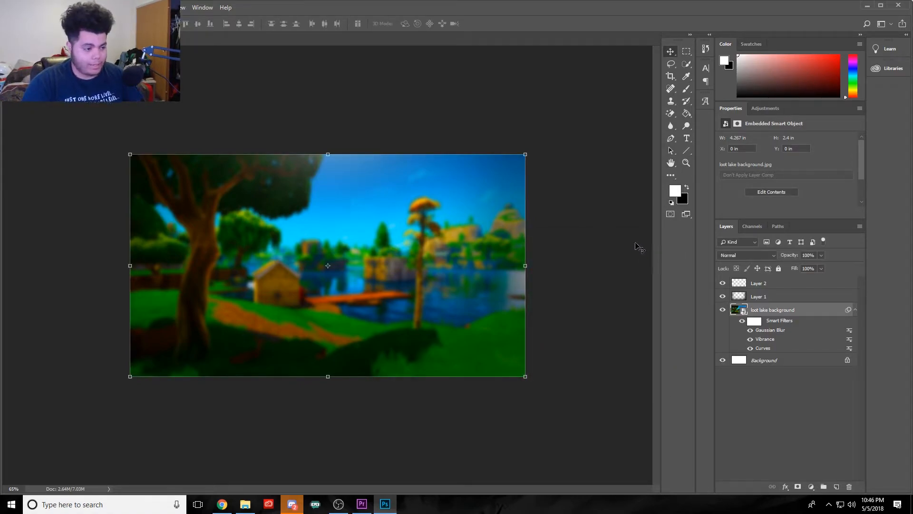
{"action": "left_click", "coordinate": [593, 141]}
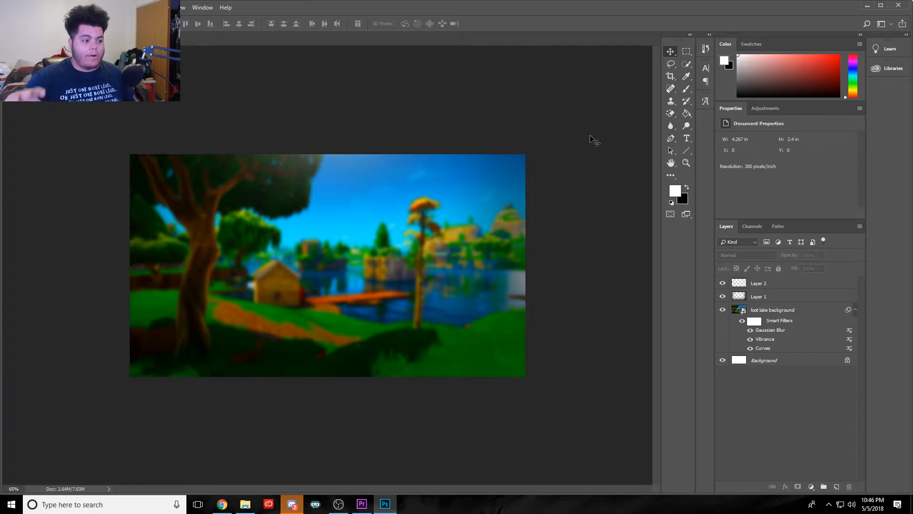
- Add white "TEST FONT" text in Burbank Big Condensed Bold at 36 pt and move it to the middle of the image
{"action": "key", "text": "t"}
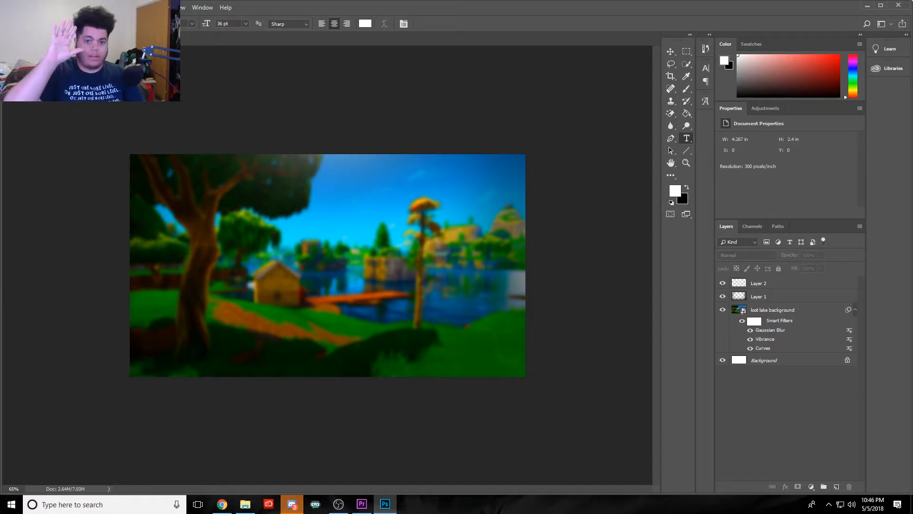
{"action": "left_click", "coordinate": [128, 24]}
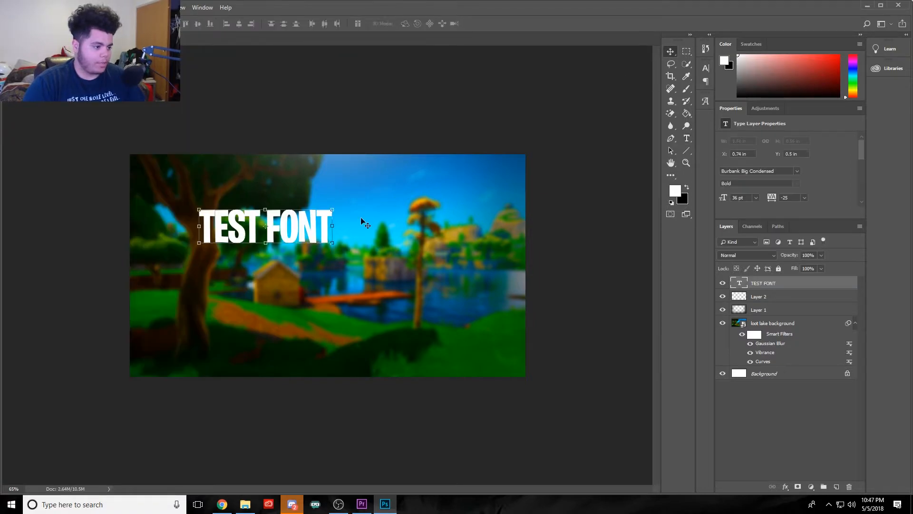
{"action": "left_click_drag", "start_coordinate": [296, 230], "coordinate": [358, 270]}
{"action": "left_click", "coordinate": [519, 122]}
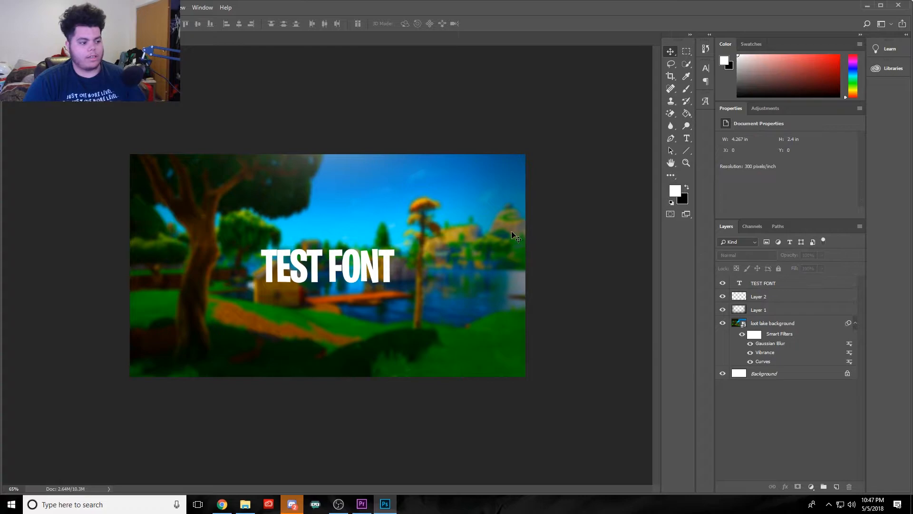
- Enlarge the "TEST FONT" text from its centre to about 188% and apply the transformation
{"action": "left_click", "coordinate": [686, 139]}
{"action": "left_click", "coordinate": [338, 282]}
{"action": "left_click", "coordinate": [671, 51]}
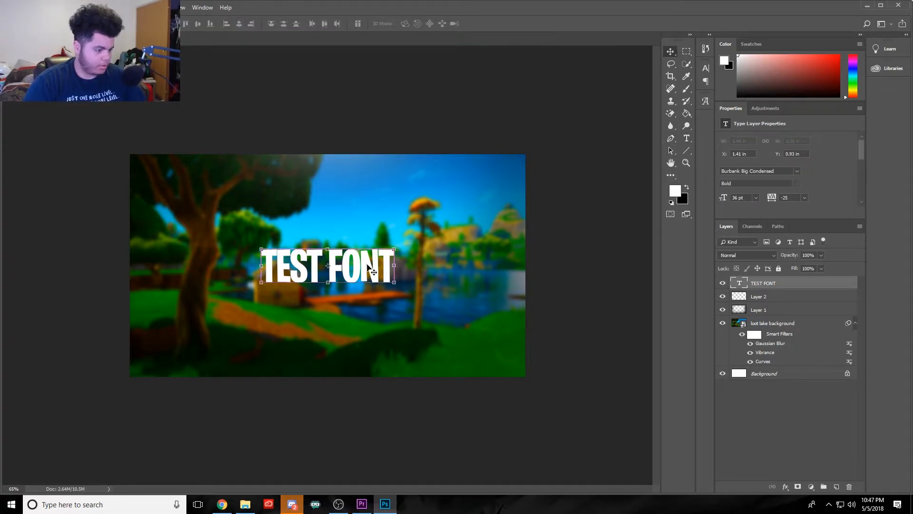
{"action": "key", "text": "ctrl+t"}
{"action": "left_click_drag", "start_coordinate": [395, 248], "coordinate": [454, 221]}
{"action": "left_click", "coordinate": [687, 139]}
{"action": "left_click", "coordinate": [416, 188]}
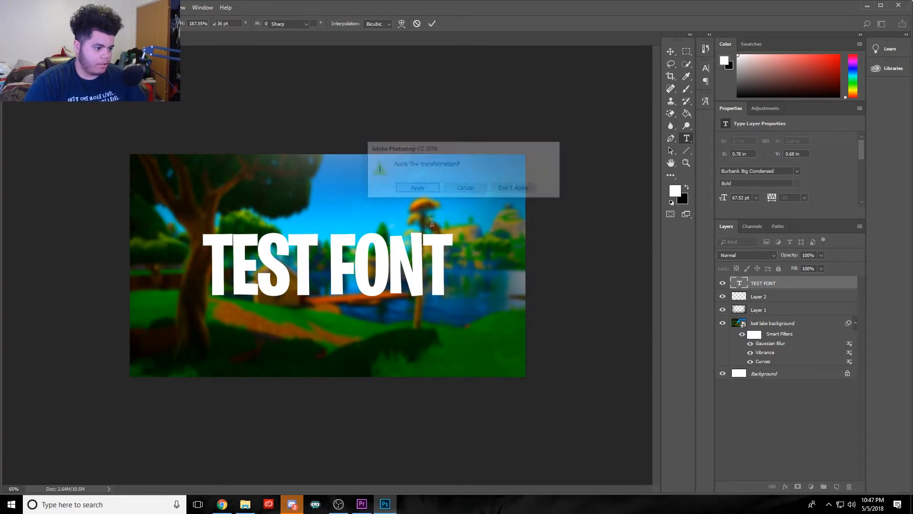
- Change the font of the whole "TEST FONT" text to ObelixPro Bold
{"action": "left_click", "coordinate": [442, 266]}
{"action": "key", "text": "ctrl+a"}
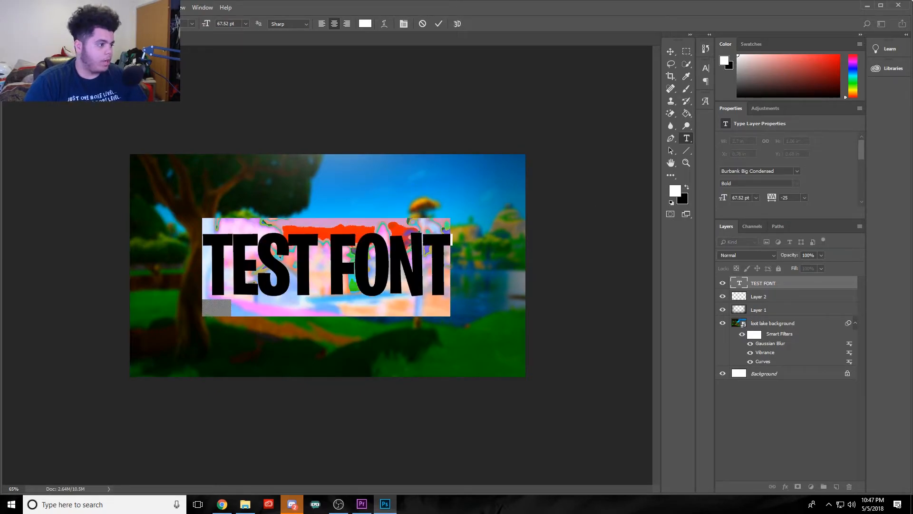
{"action": "left_click", "coordinate": [128, 24]}
{"action": "left_click", "coordinate": [119, 74]}
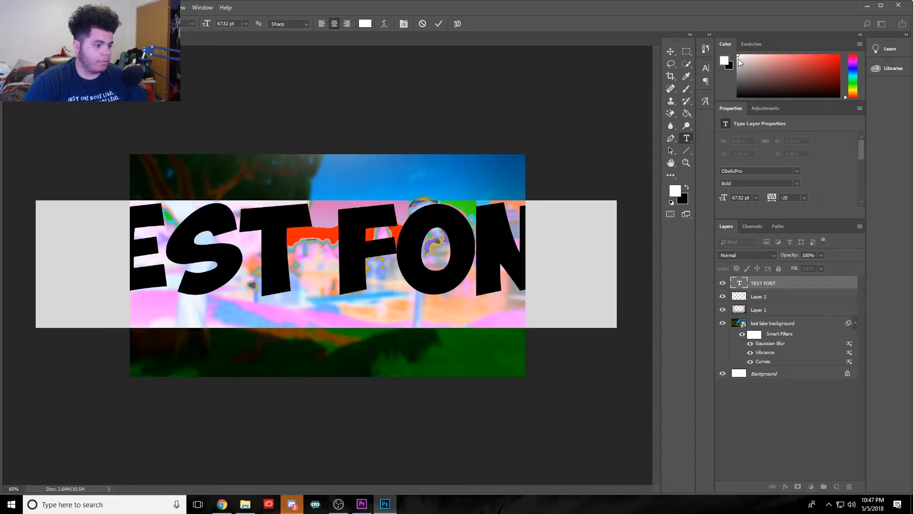
- Scale the "TEST FONT" text down from its centre to about 38 pt so it fits the image, and apply the transformation
{"action": "left_click", "coordinate": [671, 51]}
{"action": "key", "text": "ctrl+t"}
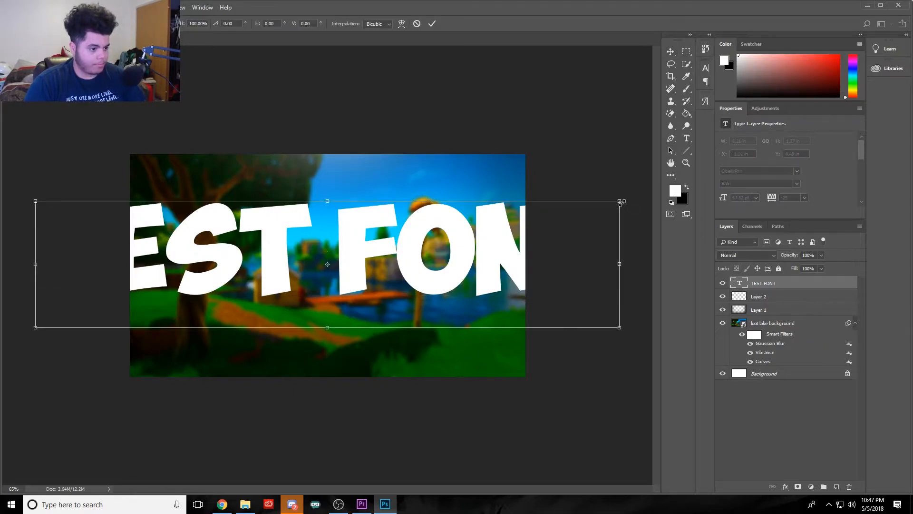
{"action": "left_click_drag", "start_coordinate": [621, 202], "coordinate": [491, 228]}
{"action": "left_click", "coordinate": [671, 51]}
{"action": "left_click", "coordinate": [412, 186]}
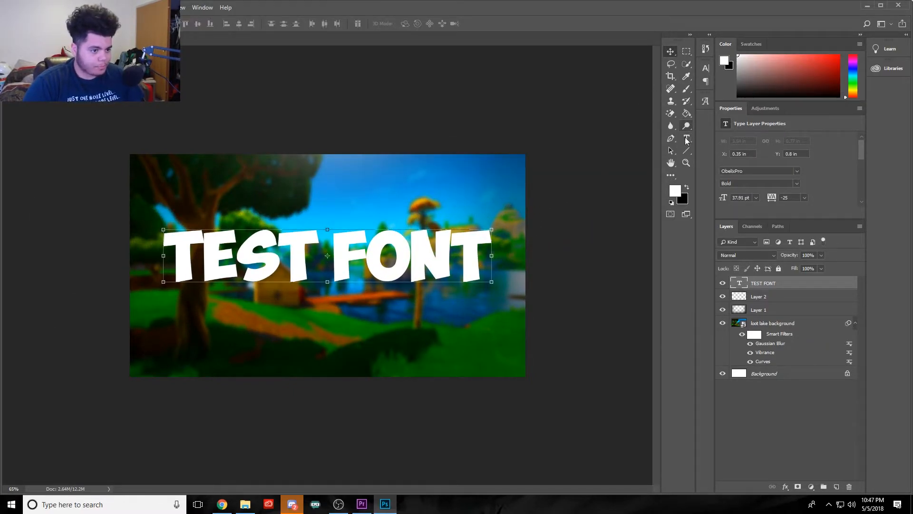
- Change the font of the whole "TEST FONT" text to BigNoodleTitling Regular
{"action": "left_click", "coordinate": [686, 138]}
{"action": "left_click", "coordinate": [478, 256]}
{"action": "key", "text": "ctrl+a"}
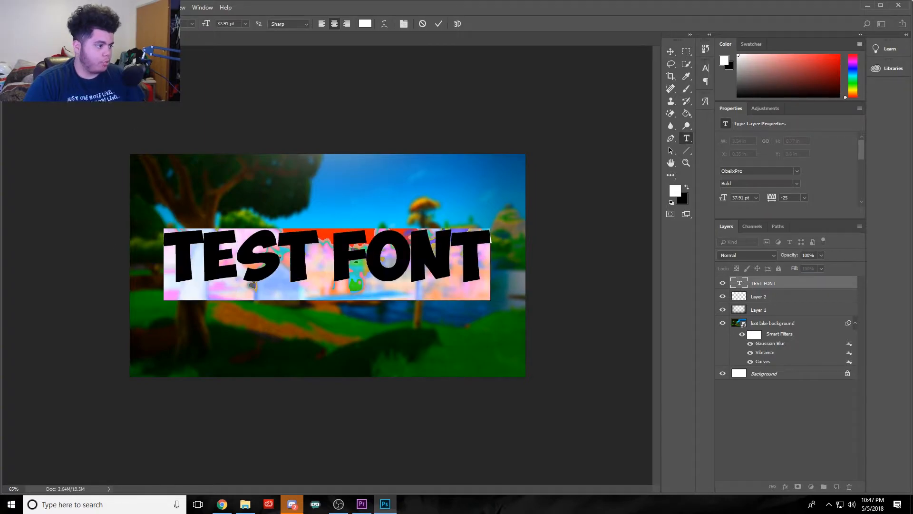
{"action": "left_click", "coordinate": [129, 24]}
{"action": "left_click", "coordinate": [190, 100]}
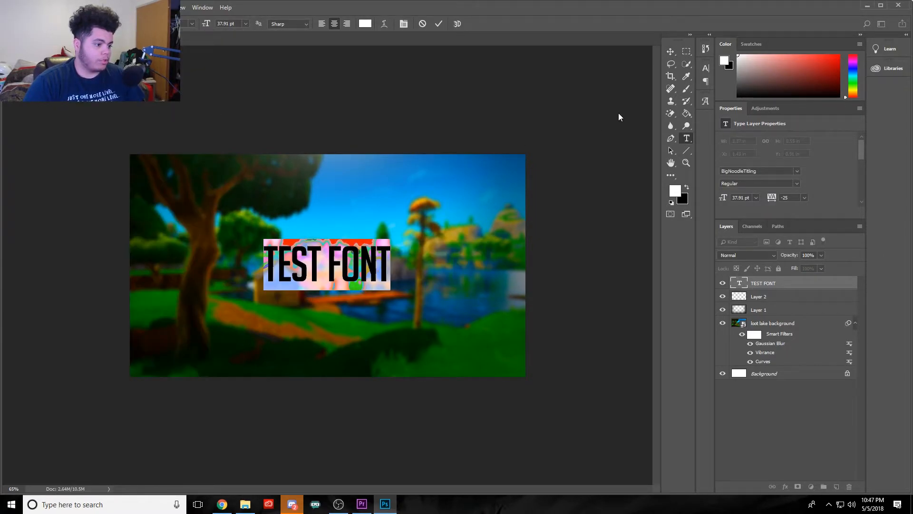
- Enlarge the "TEST FONT" text proportionally from its centre to about 204% and apply the transformation
{"action": "left_click", "coordinate": [672, 52]}
{"action": "key", "text": "ctrl+t"}
{"action": "left_click_drag", "start_coordinate": [392, 229], "coordinate": [473, 229]}
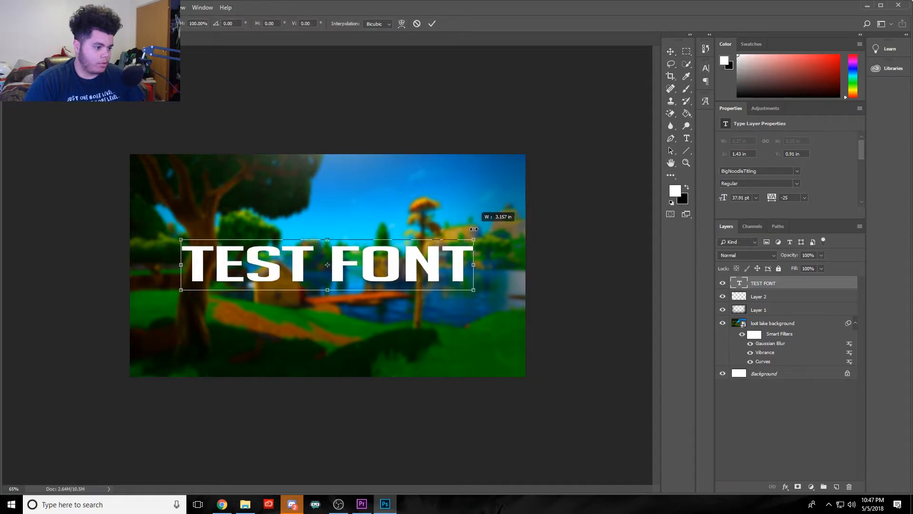
{"action": "key", "text": "ctrl+z"}
{"action": "left_click_drag", "start_coordinate": [393, 239], "coordinate": [458, 212]}
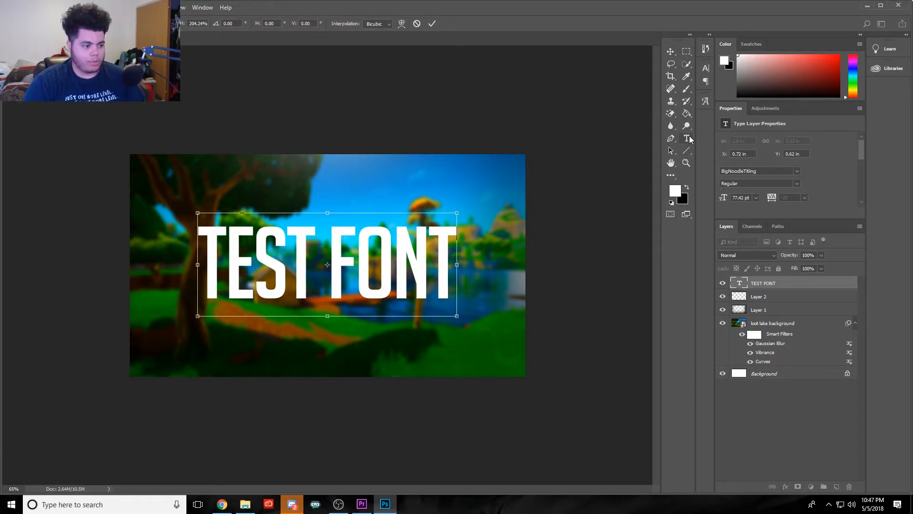
{"action": "left_click", "coordinate": [686, 139]}
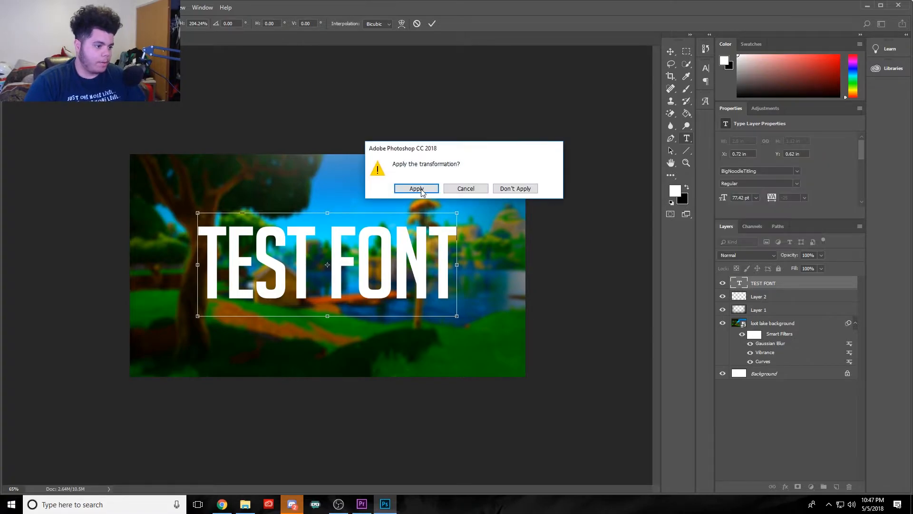
{"action": "left_click", "coordinate": [413, 190]}
- Try the Long Shot font on the "TEST FONT" text and commit the change
{"action": "key", "text": "Return"}
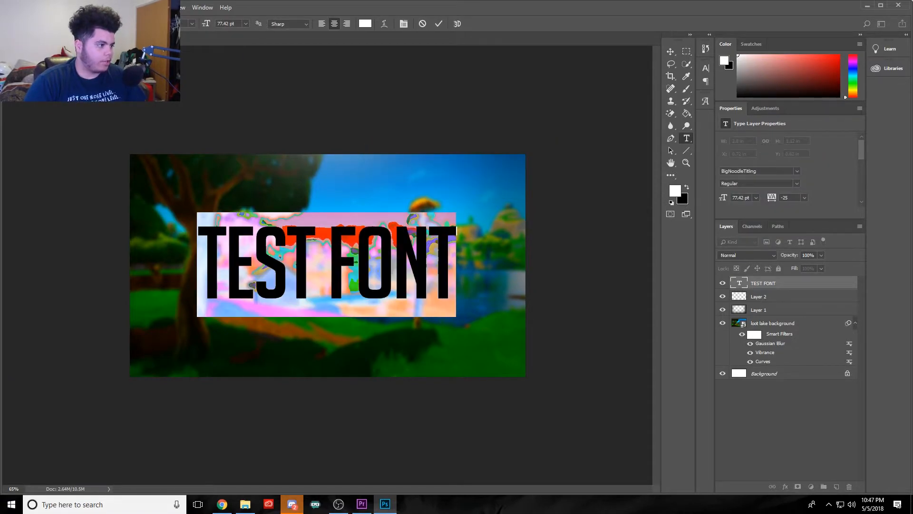
{"action": "left_click", "coordinate": [127, 24]}
{"action": "left_click", "coordinate": [142, 67]}
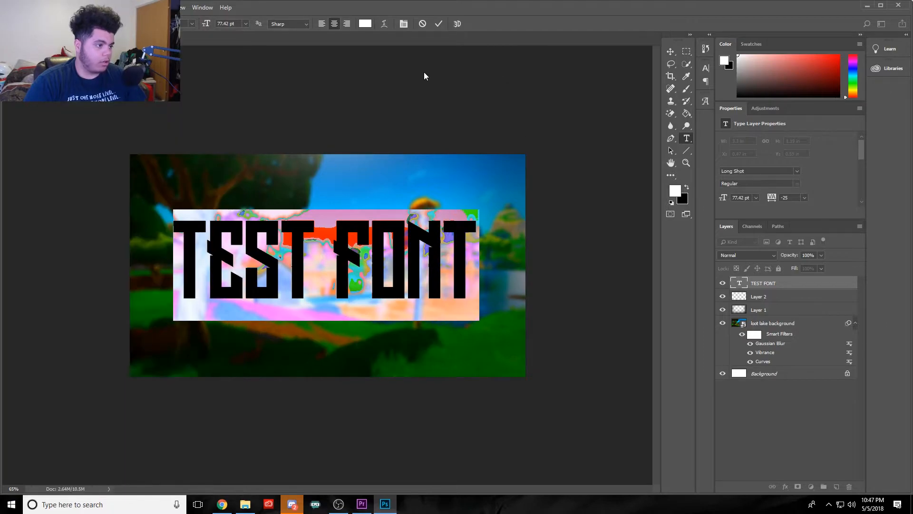
{"action": "left_click", "coordinate": [438, 24]}
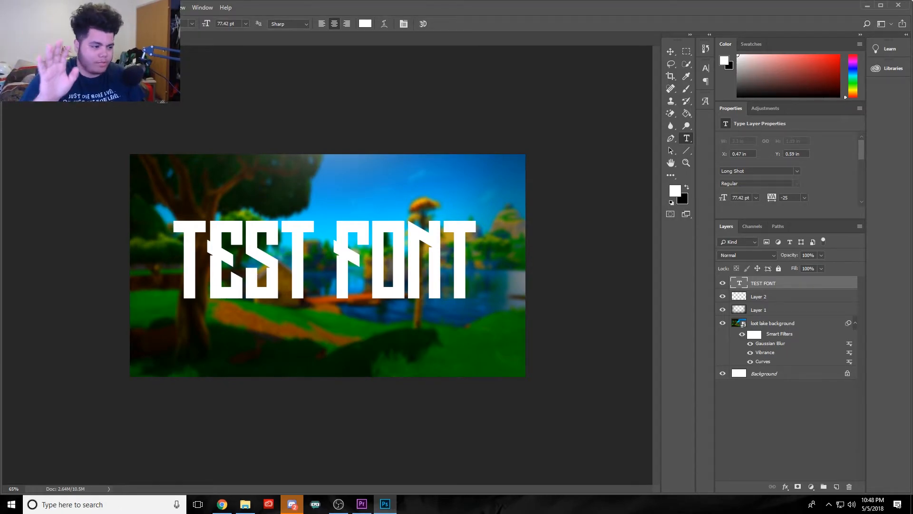
- Set the text's font to BigNoodleTitling and replace its wording with "HOW TO"
{"action": "key", "text": "Return"}
{"action": "left_click", "coordinate": [126, 24]}
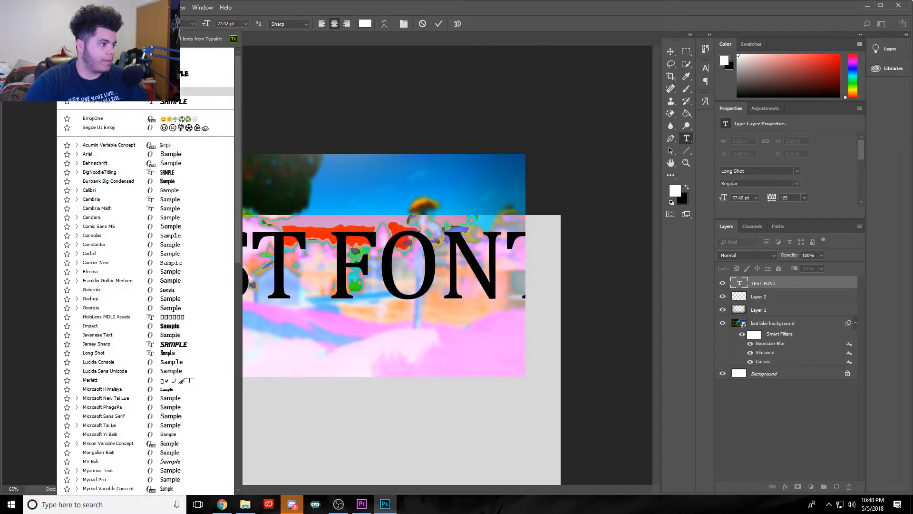
{"action": "left_click", "coordinate": [118, 65]}
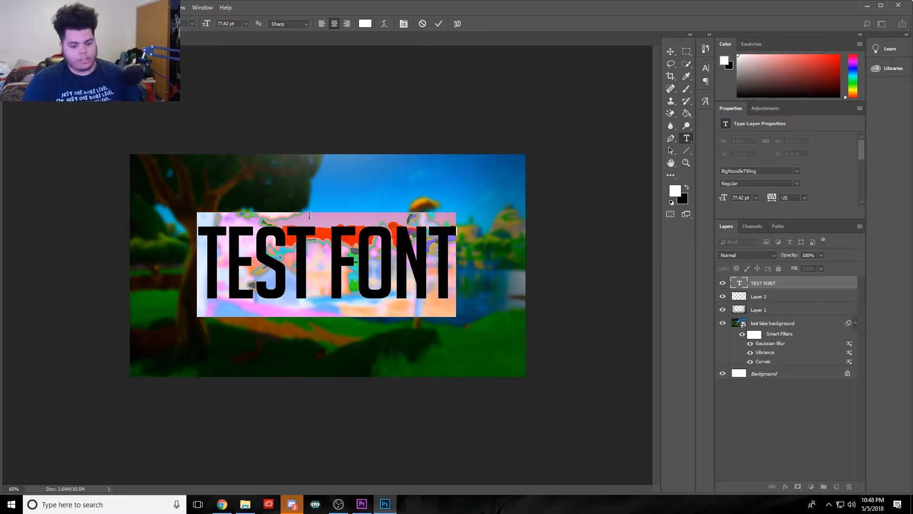
{"action": "type", "text": "HOW TO"}
{"action": "left_click", "coordinate": [439, 24]}
- Scale the "HOW TO" text to about 61%, tilt it about 4.5° clockwise and place it near the image's upper edge
{"action": "key", "text": "v"}
{"action": "left_click_drag", "start_coordinate": [372, 264], "coordinate": [381, 255]}
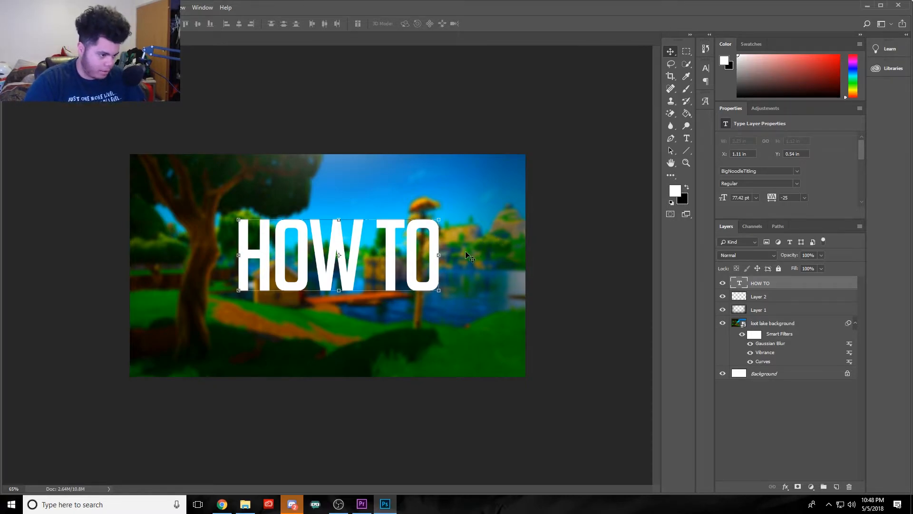
{"action": "key", "text": "ctrl+t"}
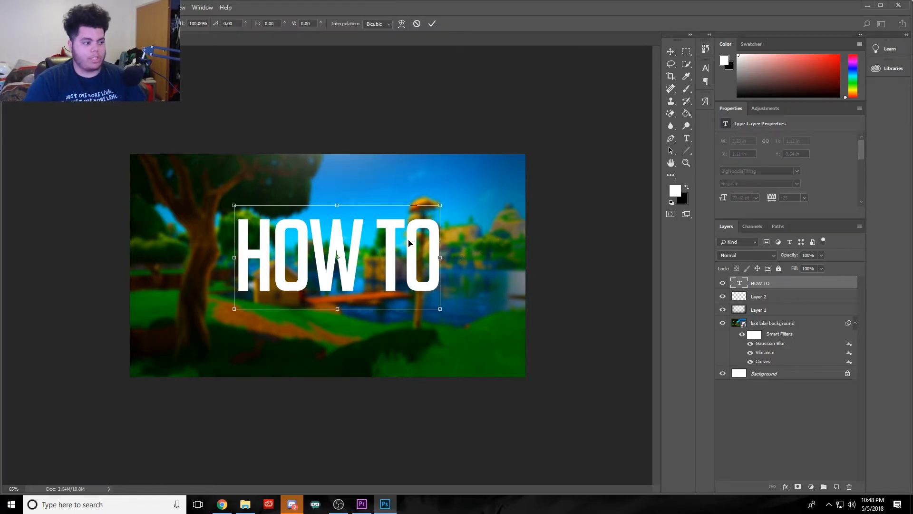
{"action": "mouse_move", "coordinate": [413, 240]}
{"action": "left_mouse_down"}
{"action": "mouse_move", "coordinate": [413, 257]}
{"action": "mouse_move", "coordinate": [423, 252]}
{"action": "mouse_move", "coordinate": [413, 251]}
{"action": "left_mouse_up"}
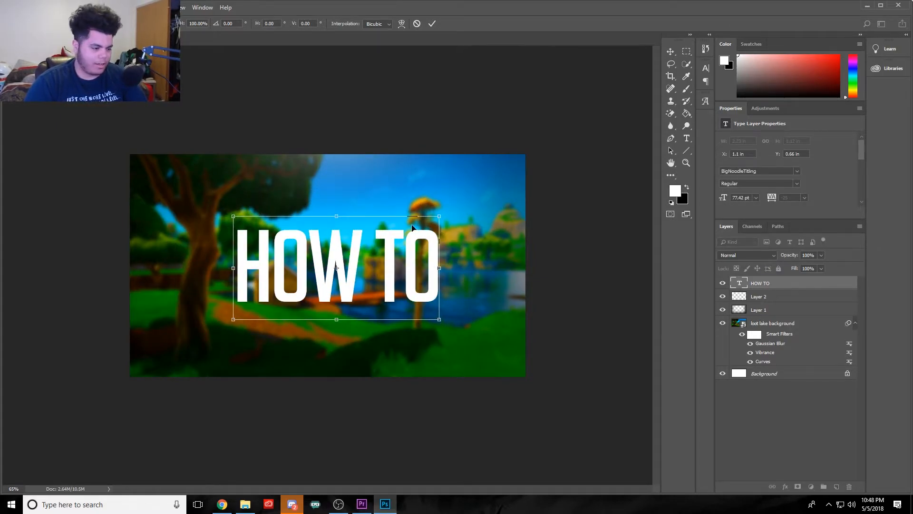
{"action": "left_click_drag", "start_coordinate": [448, 244], "coordinate": [333, 203]}
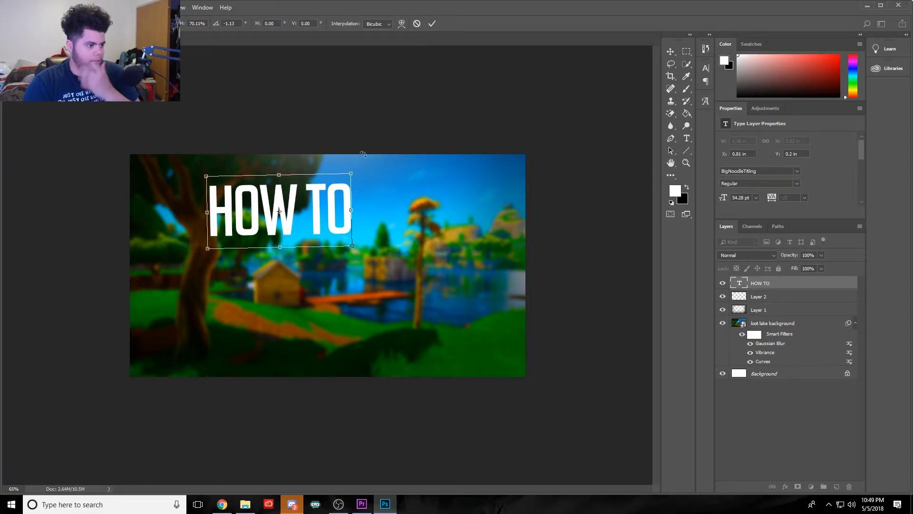
{"action": "left_click_drag", "start_coordinate": [352, 173], "coordinate": [401, 191]}
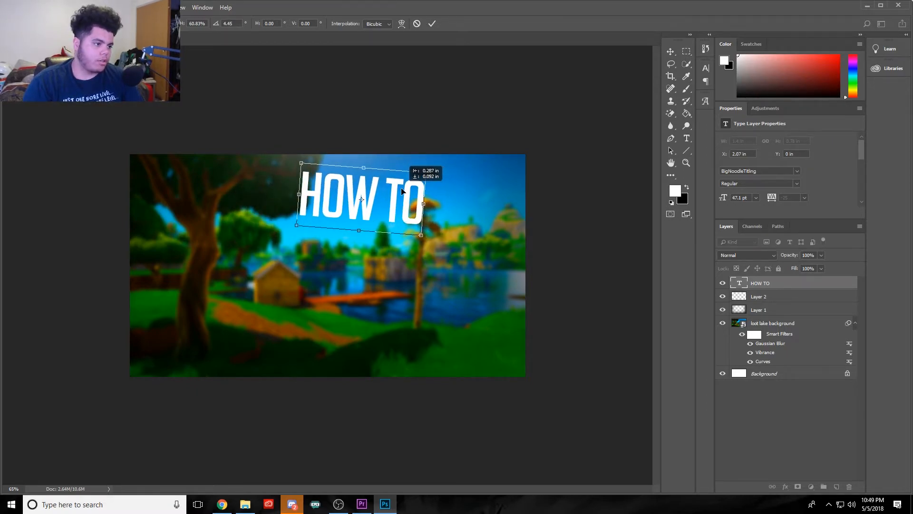
{"action": "key", "text": "Return"}
- Rotate the "HOW TO" text slightly counterclockwise until it is nearly level
{"action": "left_click", "coordinate": [552, 121]}
{"action": "left_click", "coordinate": [399, 195]}
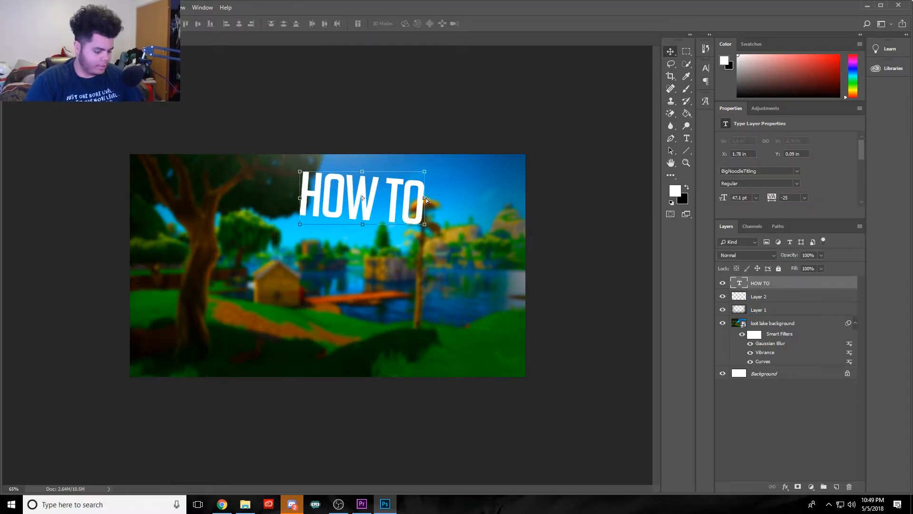
{"action": "left_click_drag", "start_coordinate": [432, 194], "coordinate": [438, 182]}
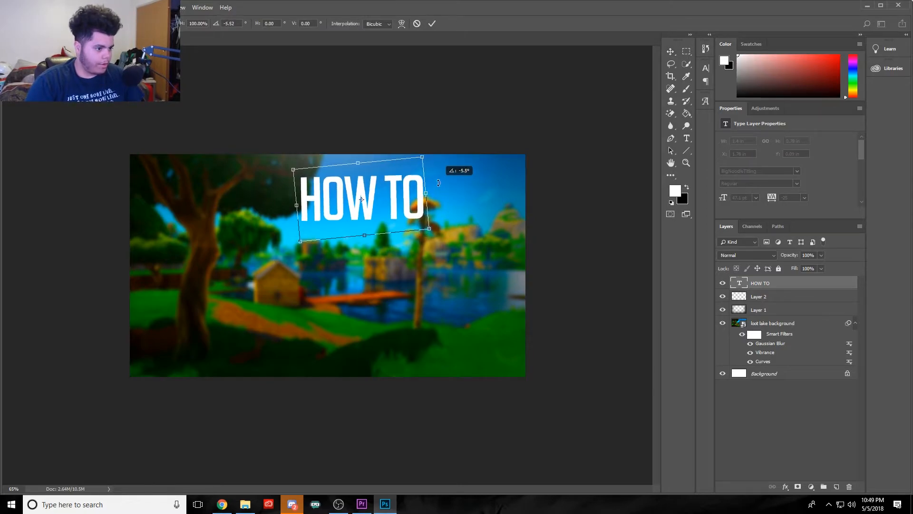
{"action": "key", "text": "Escape"}
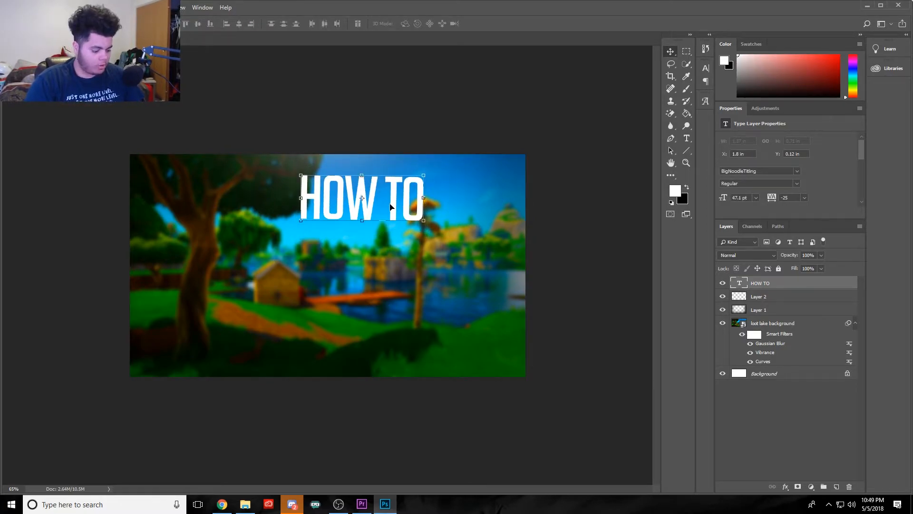
- Duplicate the "HOW TO" text for two lines beneath it and change the copies to "MAKE THUMBNAILS" and "LIKE ME!"
{"action": "left_click_drag", "start_coordinate": [406, 195], "coordinate": [403, 265]}
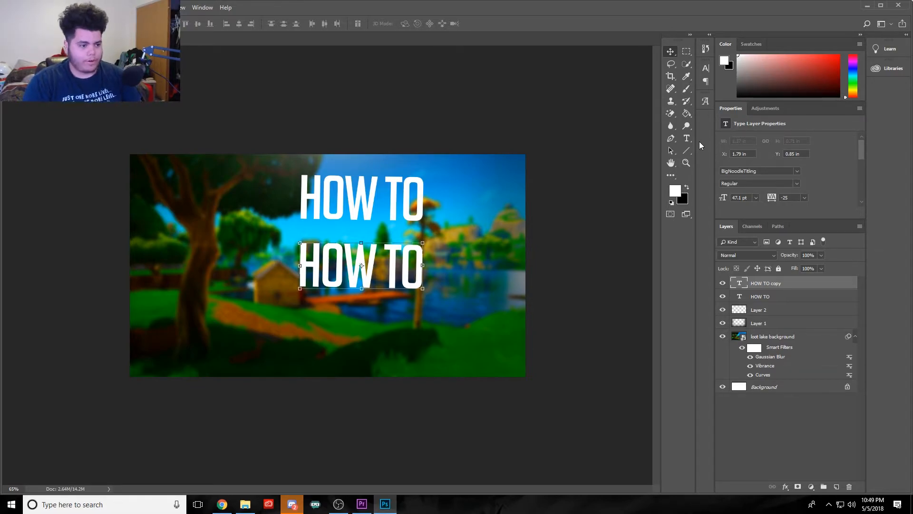
{"action": "key", "text": "t"}
{"action": "left_click_drag", "start_coordinate": [411, 268], "coordinate": [138, 262]}
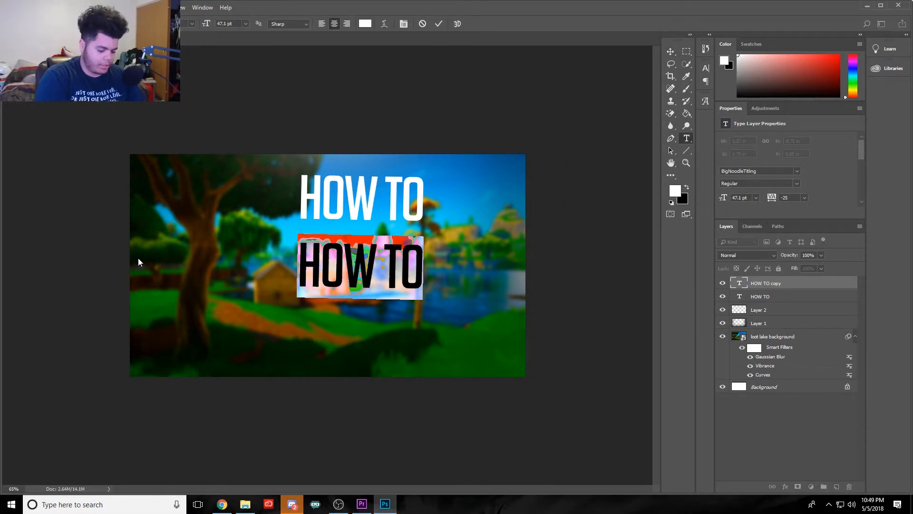
{"action": "type", "text": "MAKE THUMBNAILS"}
{"action": "key", "text": "ctrl+Return"}
{"action": "left_click_drag", "start_coordinate": [423, 240], "coordinate": [420, 305]}
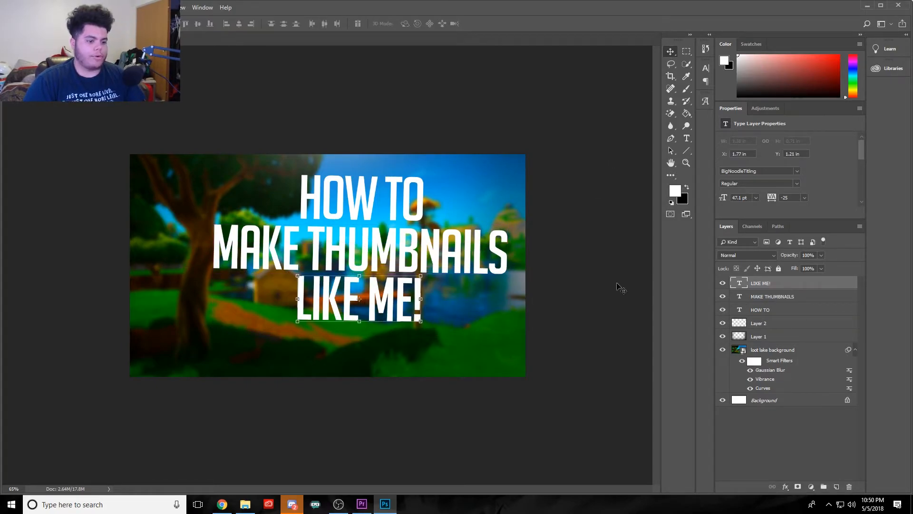
- Fine-tune the positions of the "MAKE THUMBNAILS" and "LIKE ME!" lines so they stack closely under "HOW TO"
{"action": "left_click", "coordinate": [390, 197]}
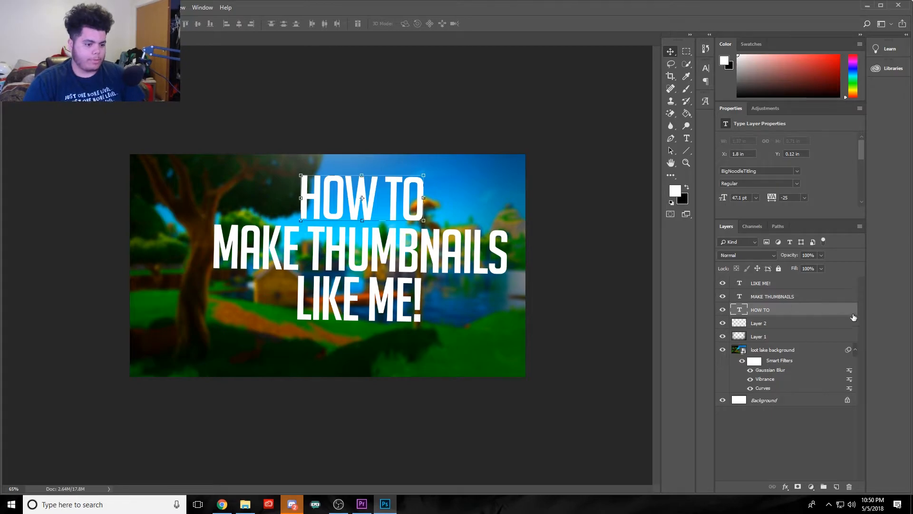
{"action": "left_click", "coordinate": [809, 299]}
{"action": "left_click", "coordinate": [812, 284]}
{"action": "left_click_drag", "start_coordinate": [433, 247], "coordinate": [436, 235]}
{"action": "left_click", "coordinate": [401, 299]}
{"action": "mouse_move", "coordinate": [400, 299]}
{"action": "left_mouse_down"}
{"action": "mouse_move", "coordinate": [402, 277]}
{"action": "mouse_move", "coordinate": [392, 301]}
{"action": "left_mouse_up"}
{"action": "left_click_drag", "start_coordinate": [417, 238], "coordinate": [415, 250]}
- Show the full effects list in the "HOW TO" layer's Layer Style settings and remove the duplicate Drop Shadow entry
{"action": "double_click", "coordinate": [808, 309]}
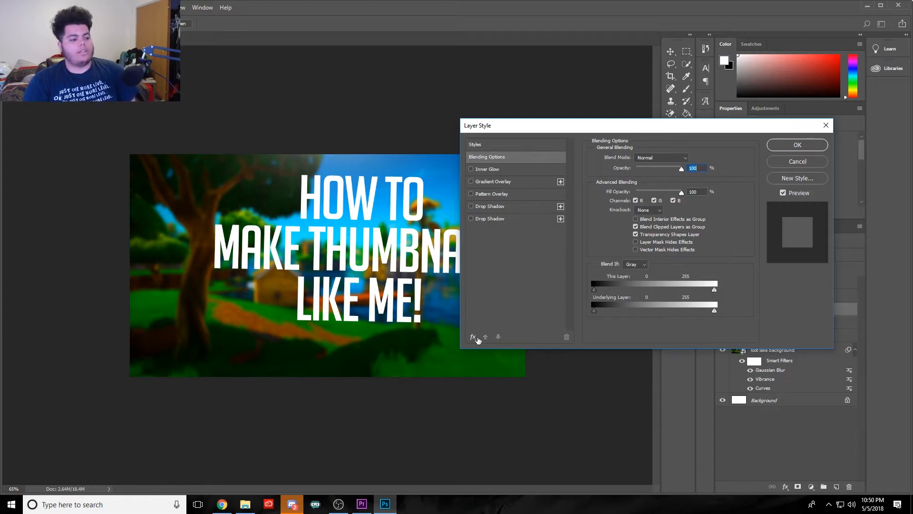
{"action": "left_click", "coordinate": [477, 337]}
{"action": "left_click", "coordinate": [497, 348]}
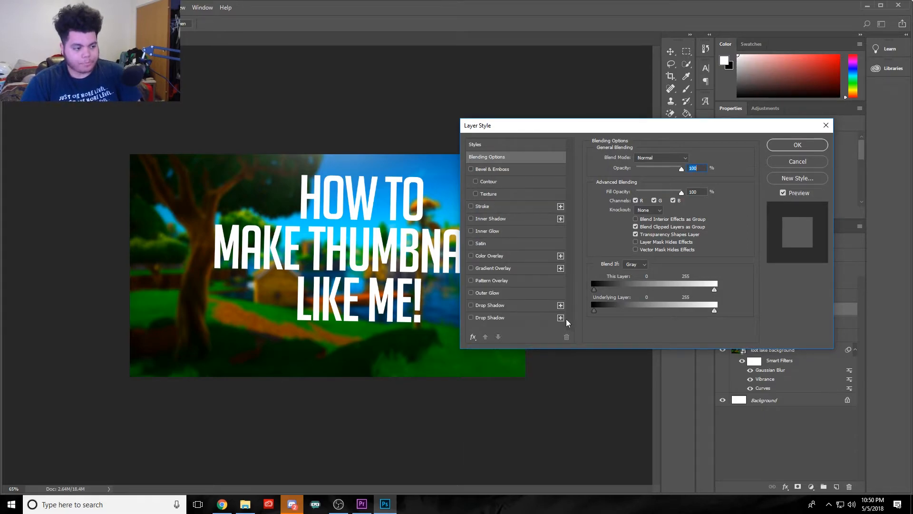
{"action": "left_click", "coordinate": [816, 149]}
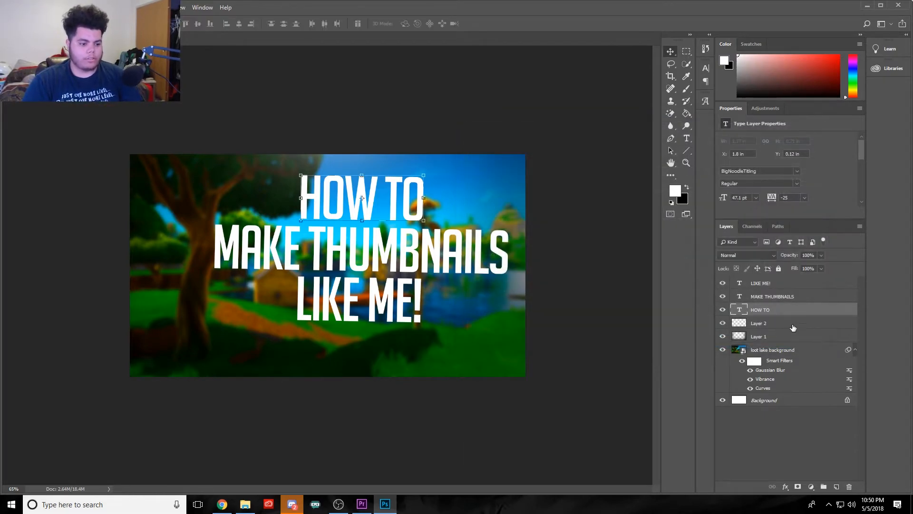
{"action": "double_click", "coordinate": [801, 312]}
{"action": "mouse_move", "coordinate": [580, 126]}
{"action": "left_mouse_down"}
{"action": "mouse_move", "coordinate": [558, 131]}
{"action": "mouse_move", "coordinate": [550, 101]}
{"action": "mouse_move", "coordinate": [585, 93]}
{"action": "left_mouse_up"}
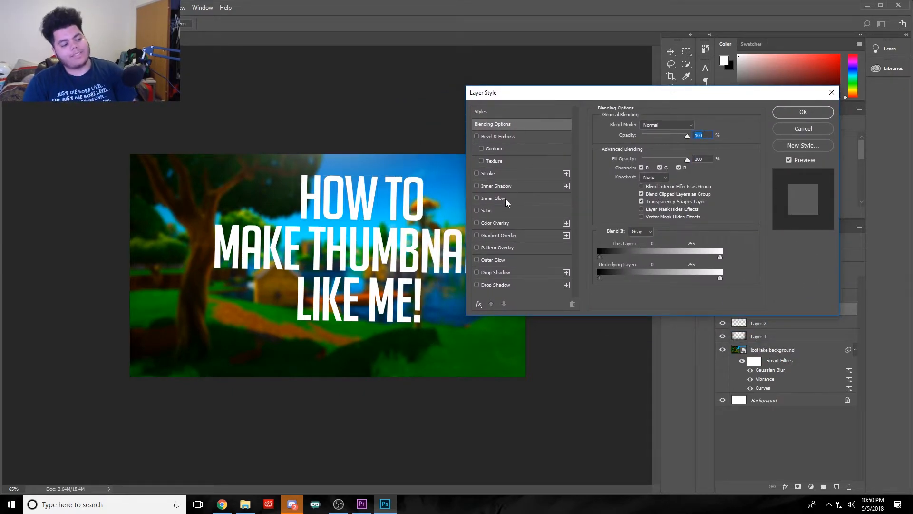
{"action": "left_click", "coordinate": [496, 285]}
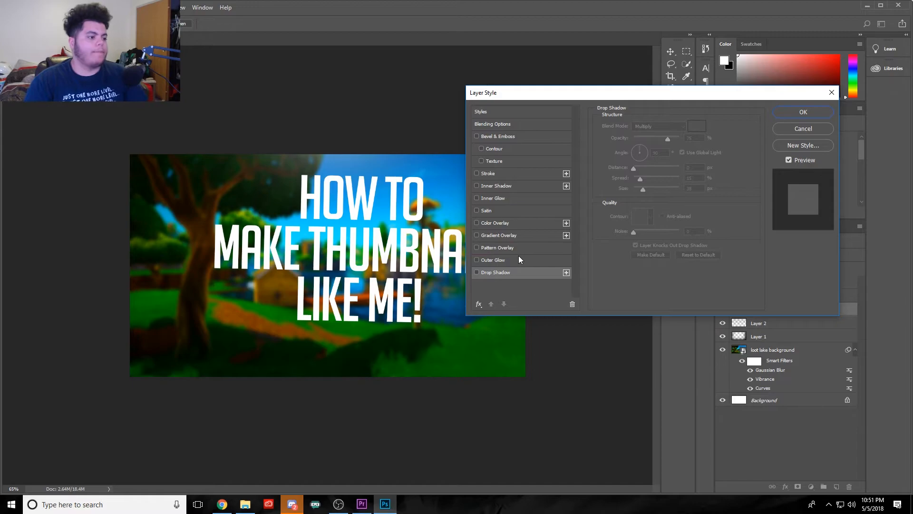
- Apply the saved teal gradient style with two drop shadows to the "HOW TO" text and open its overlay gradient for editing
{"action": "left_click", "coordinate": [523, 111]}
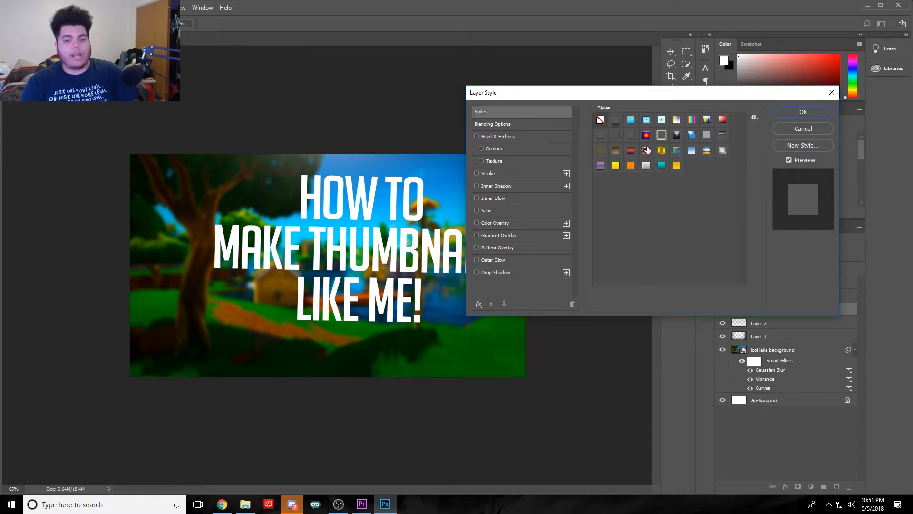
{"action": "left_click", "coordinate": [677, 167]}
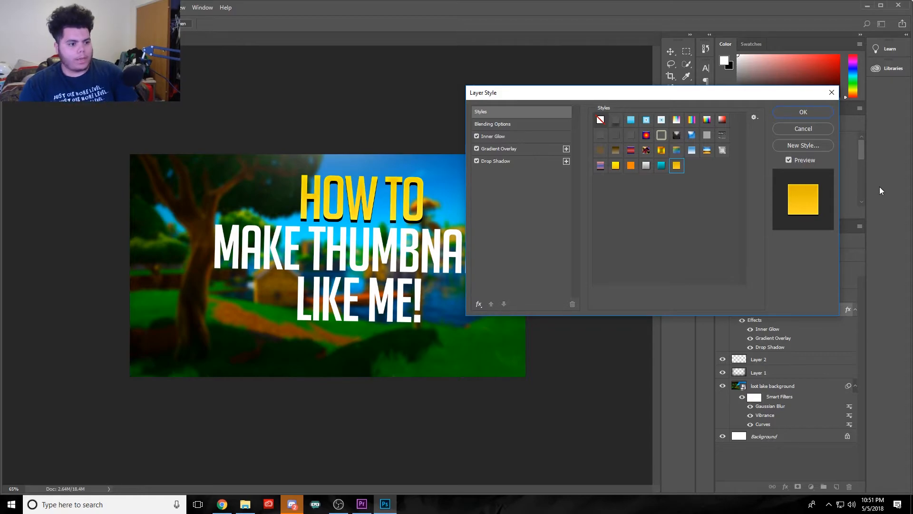
{"action": "left_click", "coordinate": [662, 166]}
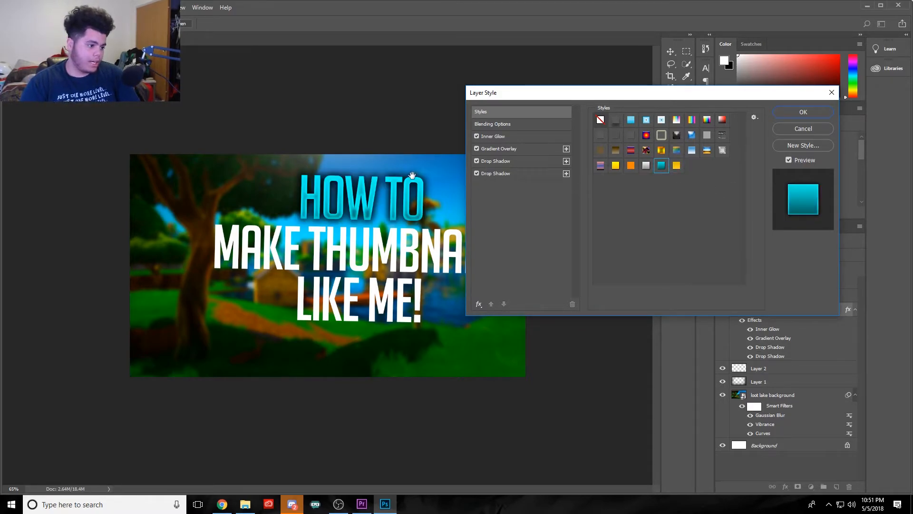
{"action": "left_click", "coordinate": [512, 150]}
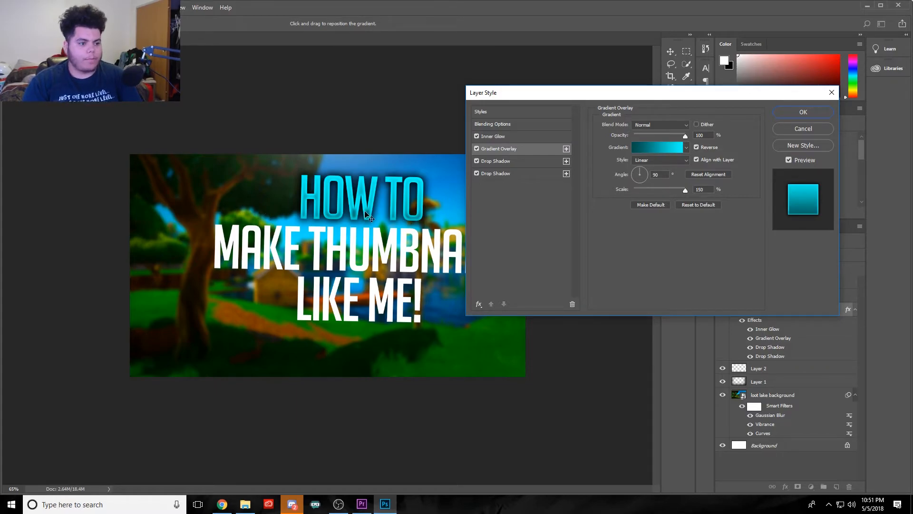
{"action": "left_click", "coordinate": [651, 148]}
{"action": "left_click_drag", "start_coordinate": [661, 246], "coordinate": [658, 176]}
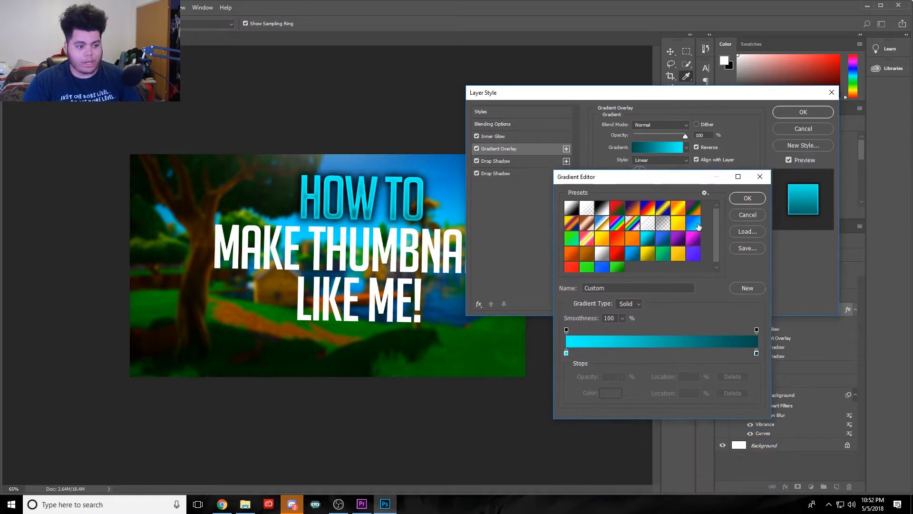
{"action": "left_click_drag", "start_coordinate": [698, 223], "coordinate": [678, 270]}
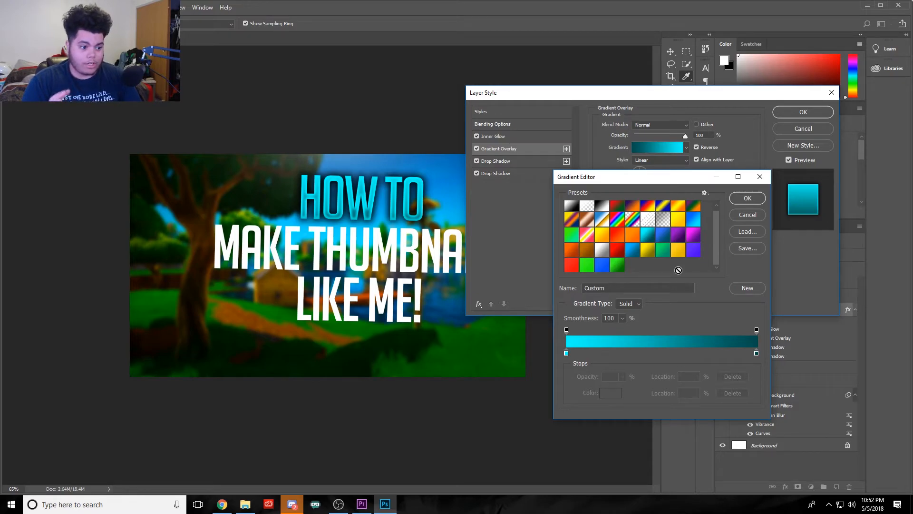
- Try out various gradient presets, including orange, red, purple and green, on the "HOW TO" text
{"action": "left_click", "coordinate": [587, 249]}
{"action": "left_click", "coordinate": [572, 249]}
{"action": "left_click", "coordinate": [602, 249]}
{"action": "left_click", "coordinate": [616, 248]}
{"action": "left_click", "coordinate": [661, 236]}
{"action": "left_click", "coordinate": [679, 233]}
{"action": "left_click", "coordinate": [694, 233]}
{"action": "left_click", "coordinate": [676, 234]}
{"action": "left_click", "coordinate": [660, 236]}
{"action": "left_click", "coordinate": [646, 237]}
{"action": "left_click", "coordinate": [634, 238]}
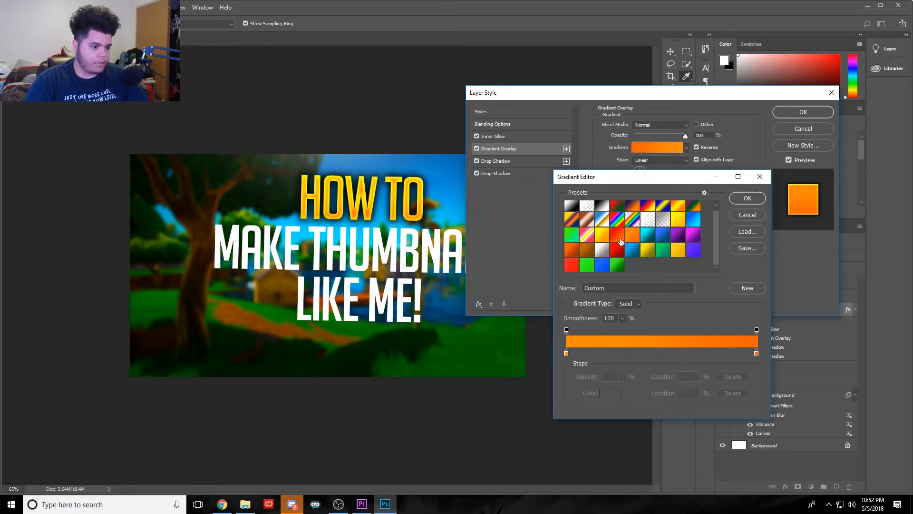
{"action": "left_click", "coordinate": [618, 236]}
{"action": "left_click", "coordinate": [617, 252]}
{"action": "left_click", "coordinate": [615, 268]}
- Set the "HOW TO" text's overlay gradient to the bright blue preset and accept the layer style
{"action": "left_click", "coordinate": [604, 267]}
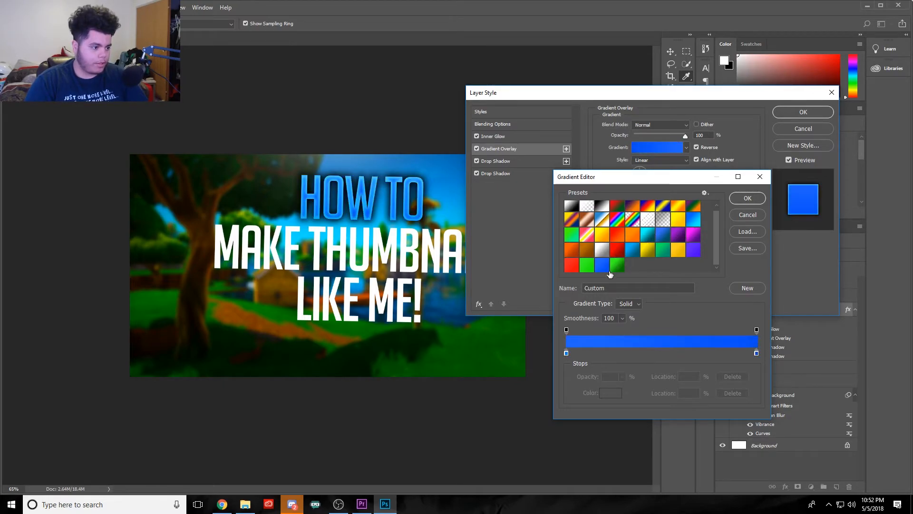
{"action": "left_click", "coordinate": [748, 197]}
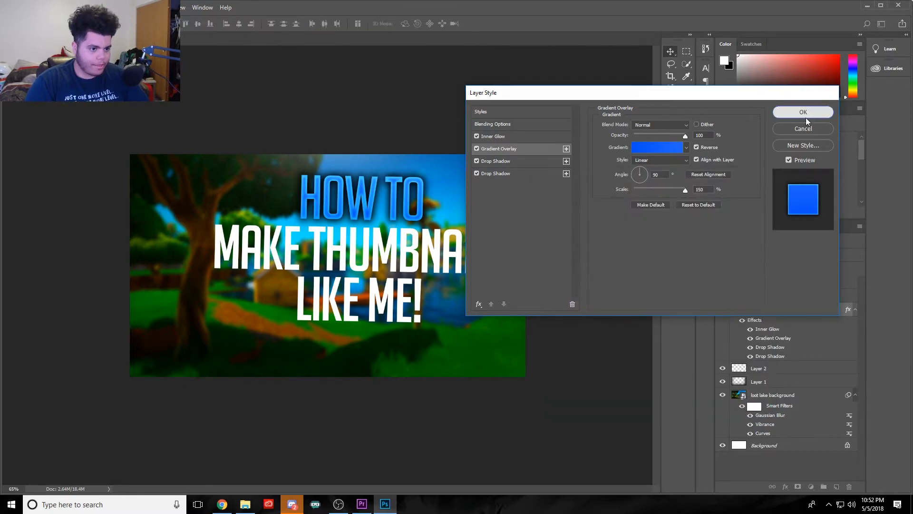
{"action": "left_click", "coordinate": [807, 113]}
- Apply the teal gradient style to the "MAKE THUMBNAILS" text and change its overlay gradient to the white-to-gray preset
{"action": "double_click", "coordinate": [808, 296]}
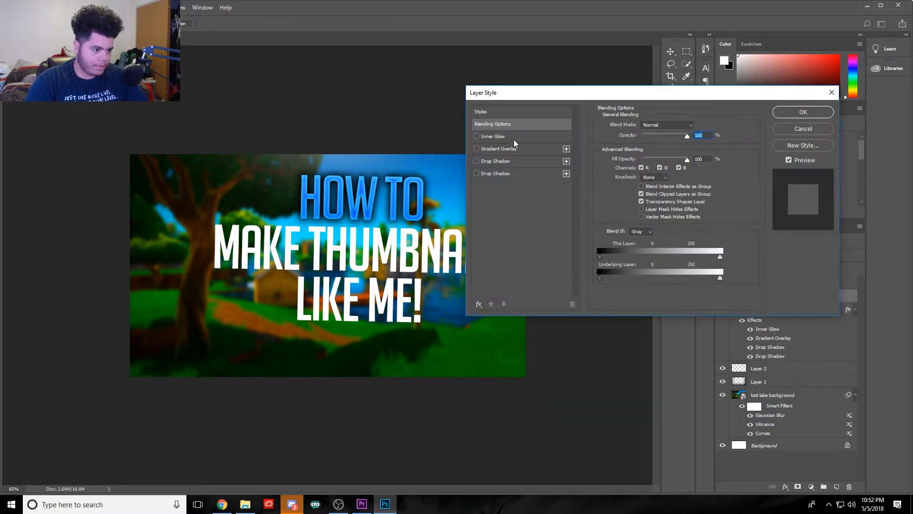
{"action": "left_click", "coordinate": [527, 111]}
{"action": "left_click", "coordinate": [661, 165]}
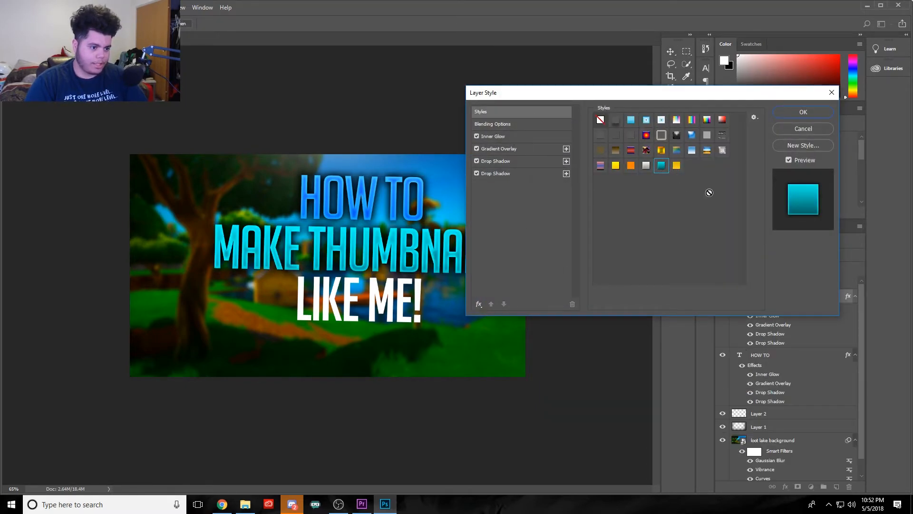
{"action": "left_click", "coordinate": [525, 150]}
{"action": "left_click", "coordinate": [642, 146]}
{"action": "left_click", "coordinate": [602, 253]}
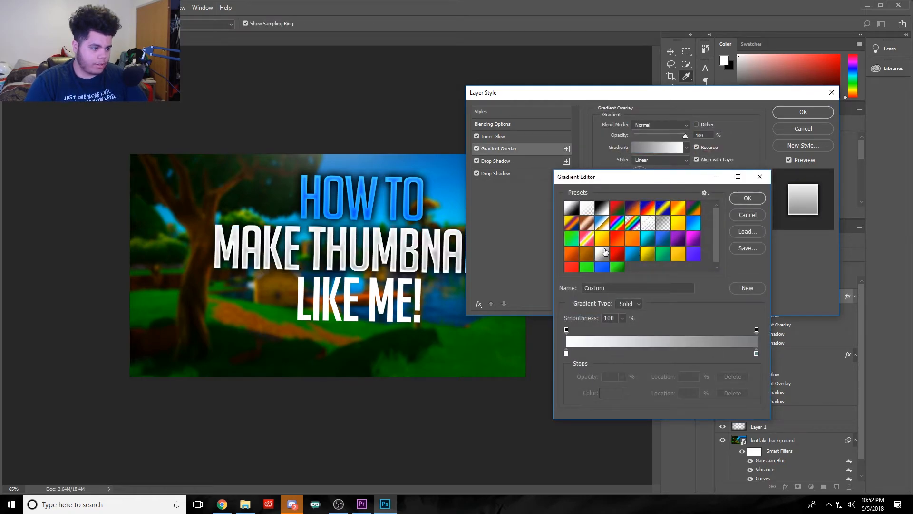
{"action": "left_click", "coordinate": [747, 198]}
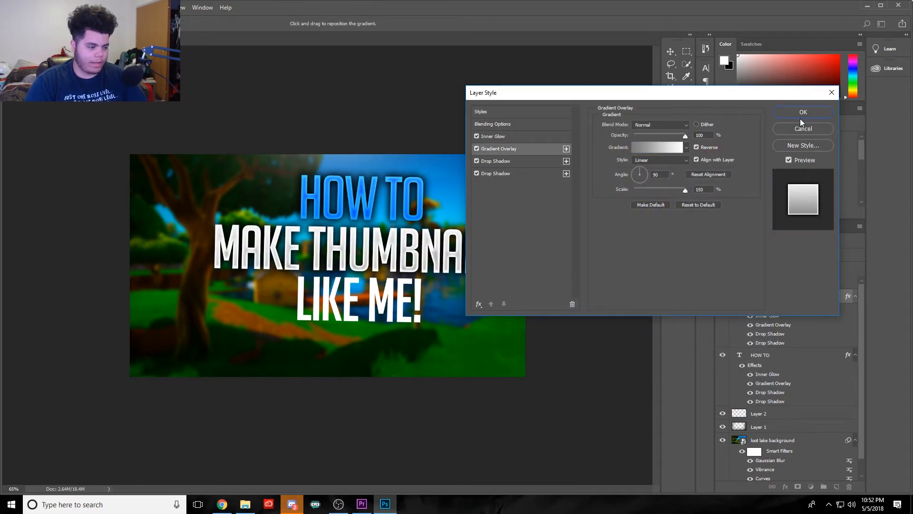
{"action": "key", "text": "Return"}
- Apply the teal gradient style to the "LIKE ME!" text and change its overlay gradient to the bright blue preset
{"action": "double_click", "coordinate": [737, 282]}
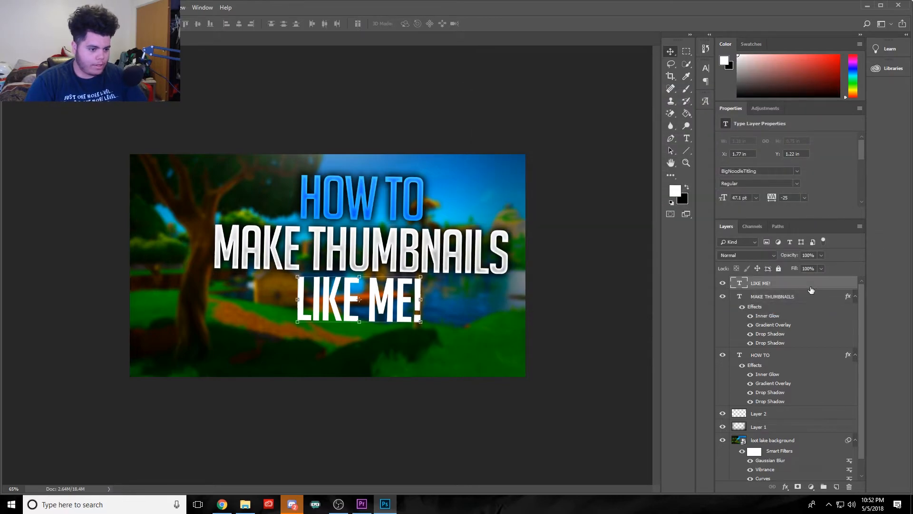
{"action": "left_click", "coordinate": [543, 150]}
{"action": "left_click", "coordinate": [536, 113]}
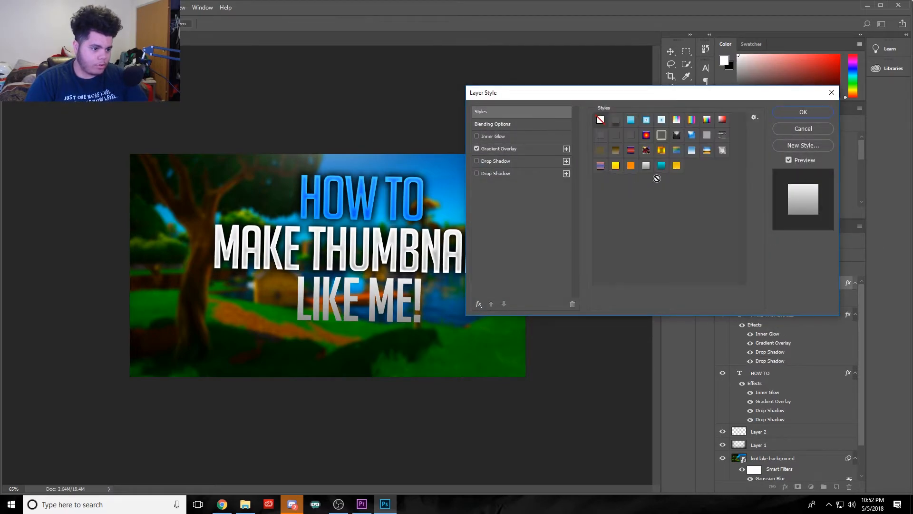
{"action": "left_click", "coordinate": [661, 165]}
{"action": "left_click", "coordinate": [499, 149]}
{"action": "left_click", "coordinate": [655, 148]}
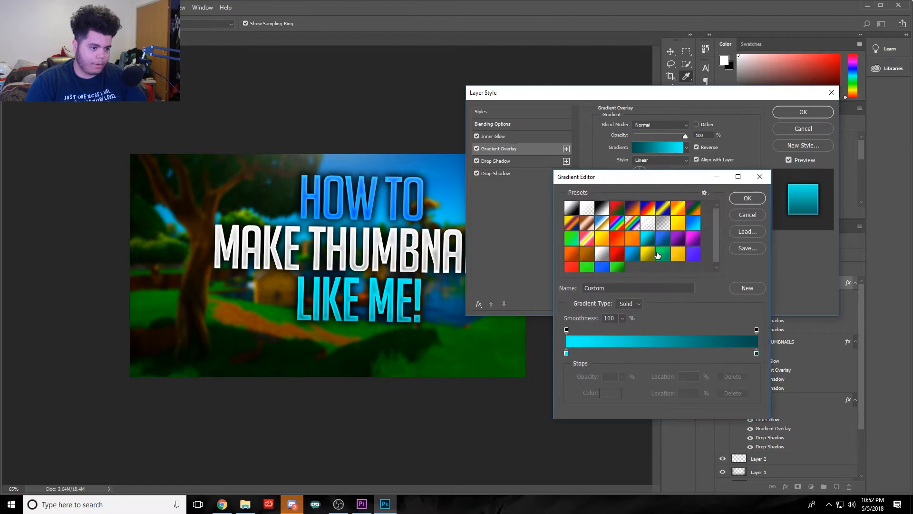
{"action": "left_click", "coordinate": [640, 246]}
{"action": "left_click", "coordinate": [660, 239]}
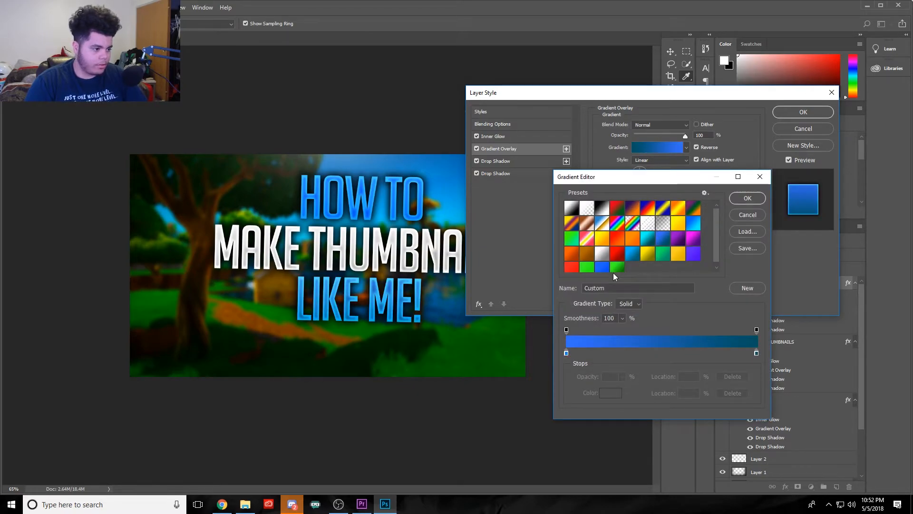
{"action": "left_click", "coordinate": [604, 267]}
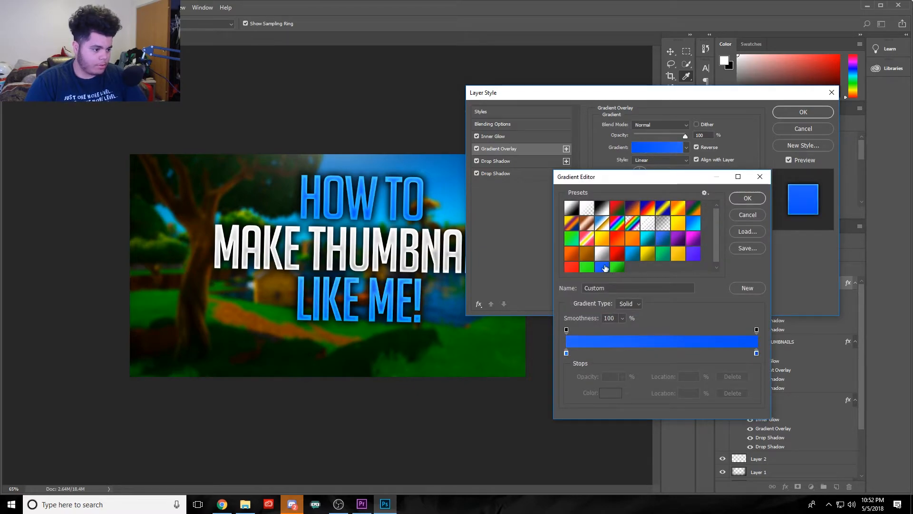
{"action": "left_click", "coordinate": [747, 198]}
{"action": "left_click", "coordinate": [809, 113]}
- Nudge the "MAKE THUMBNAILS" line up to a Y position of about 0.58 in, against the bottom of "HOW TO"
{"action": "left_click", "coordinate": [425, 255]}
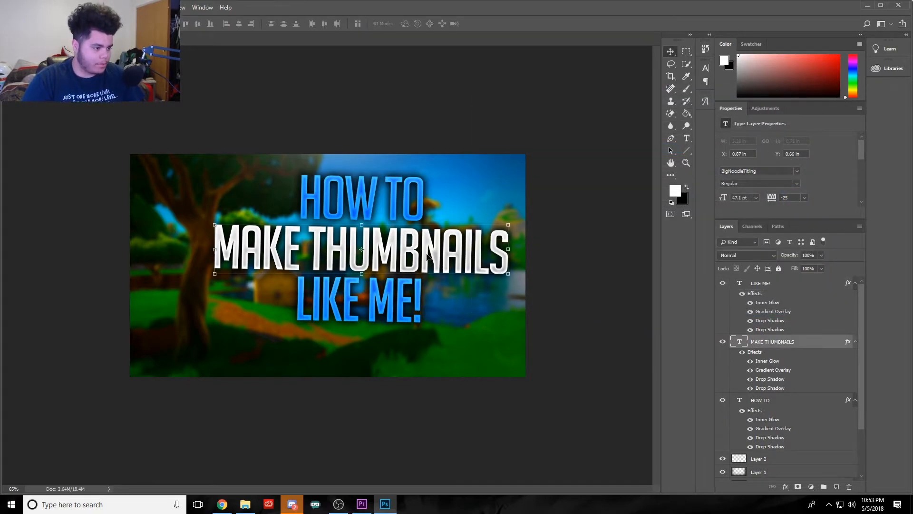
{"action": "key", "text": "Up"}
{"action": "key", "text": "Up"}
{"action": "key", "text": "Up"}
{"action": "key", "text": "Up"}
{"action": "key", "text": "Up"}
{"action": "key", "text": "Up"}
{"action": "key", "text": "Up"}
{"action": "key", "text": "Up"}
{"action": "key", "text": "Up"}
{"action": "key", "text": "Up"}
{"action": "key", "text": "Up"}
{"action": "key", "text": "Up"}
{"action": "key", "text": "Up"}
{"action": "key", "text": "Up"}
{"action": "key", "text": "Up"}
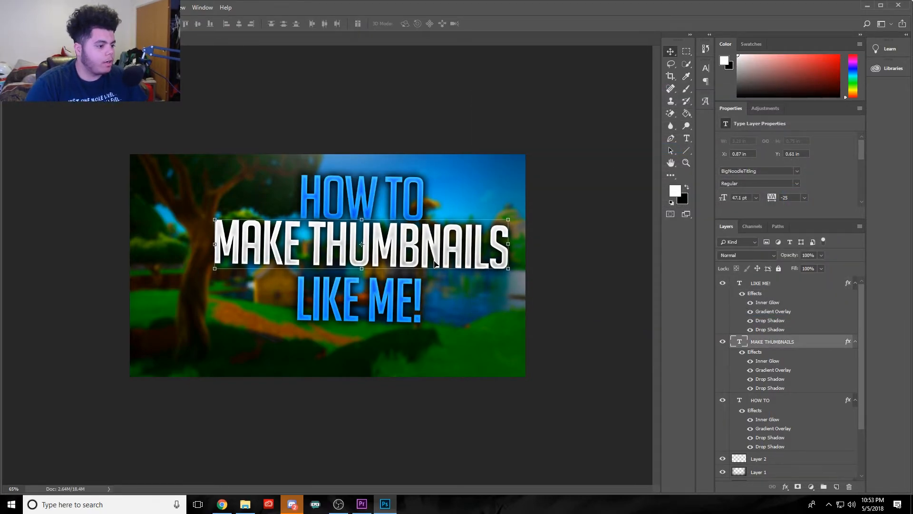
{"action": "key", "text": "Up"}
{"action": "key", "text": "Up"}
{"action": "key", "text": "Up"}
{"action": "key", "text": "Up"}
{"action": "key", "text": "Up"}
{"action": "key", "text": "Up"}
{"action": "key", "text": "Up"}
{"action": "key", "text": "Up"}
{"action": "key", "text": "Up"}
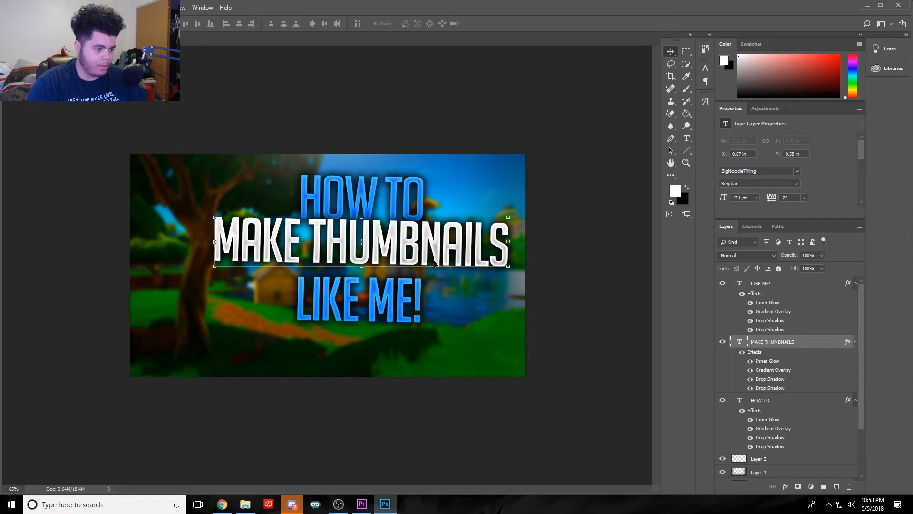
- Nudge the "LIKE ME!" line up to a Y position of about 1.04 in, against the bottom of "MAKE THUMBNAILS"
{"action": "left_click", "coordinate": [388, 310]}
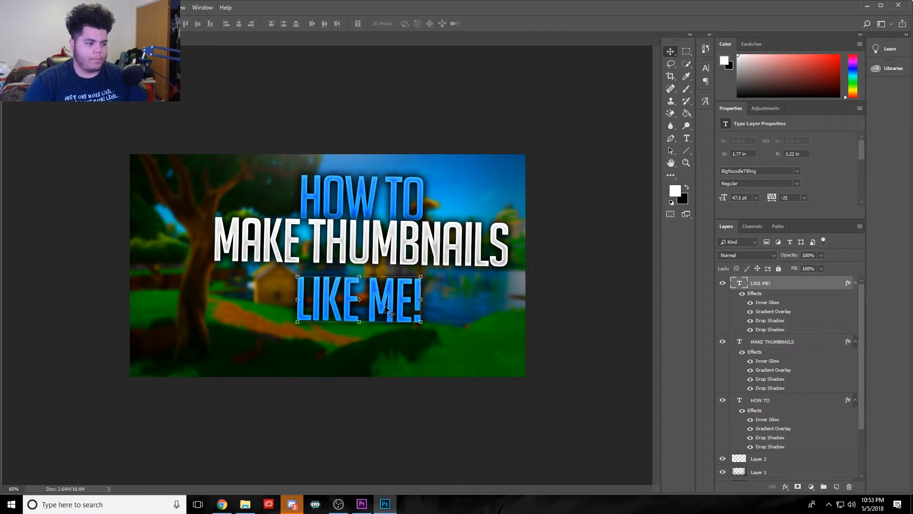
{"action": "key", "text": "Up"}
{"action": "key", "text": "Up"}
{"action": "key", "text": "Up"}
{"action": "key", "text": "Up"}
{"action": "key", "text": "Up"}
{"action": "key", "text": "Up"}
{"action": "key", "text": "Up"}
{"action": "key", "text": "Up"}
{"action": "key", "text": "Up"}
{"action": "key", "text": "Up"}
{"action": "key", "text": "Up"}
{"action": "key", "text": "Up"}
{"action": "key", "text": "Up"}
{"action": "key", "text": "Up"}
{"action": "key", "text": "Up"}
{"action": "key", "text": "Up"}
{"action": "key", "text": "Up"}
{"action": "key", "text": "Up"}
{"action": "key", "text": "Up"}
{"action": "key", "text": "Up"}
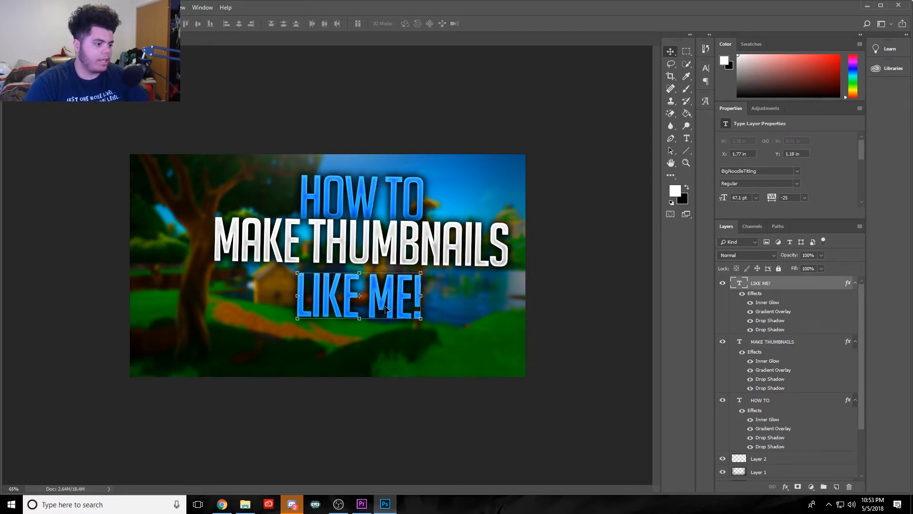
{"action": "key", "text": "Up"}
{"action": "key", "text": "Up"}
{"action": "key", "text": "Up"}
{"action": "key", "text": "Up"}
{"action": "key", "text": "Up"}
{"action": "key", "text": "Up"}
{"action": "key", "text": "Up"}
{"action": "key", "text": "Up"}
{"action": "key", "text": "Up"}
{"action": "key", "text": "Up"}
{"action": "key", "text": "Up"}
{"action": "key", "text": "Up"}
{"action": "key", "text": "Up"}
{"action": "key", "text": "Up"}
{"action": "key", "text": "Up"}
{"action": "key", "text": "Up"}
{"action": "key", "text": "Up"}
{"action": "key", "text": "Up"}
{"action": "key", "text": "Up"}
{"action": "key", "text": "Up"}
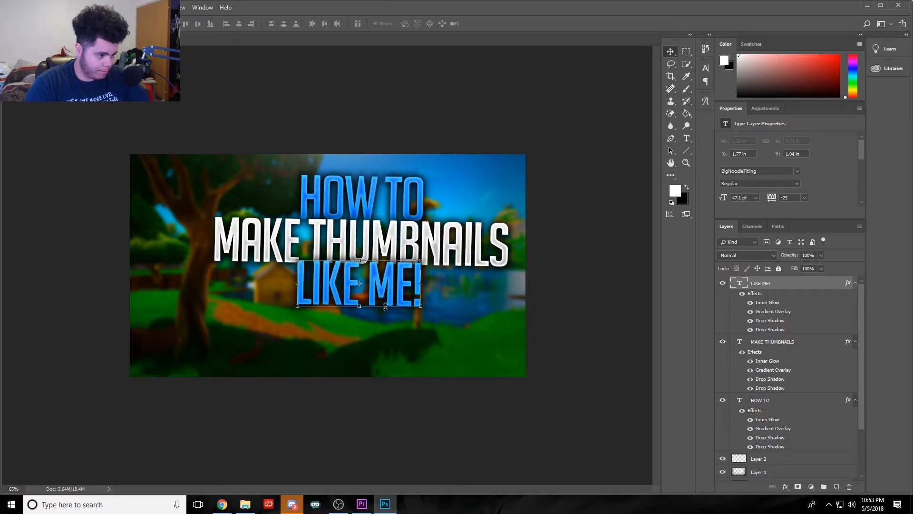
- Move the "MAKE THUMBNAILS" and "LIKE ME!" lines together slightly upward, closer to "HOW TO", and deselect them
{"action": "key", "text": "alt+bracketleft"}
{"action": "key", "text": "shift+alt+bracketright"}
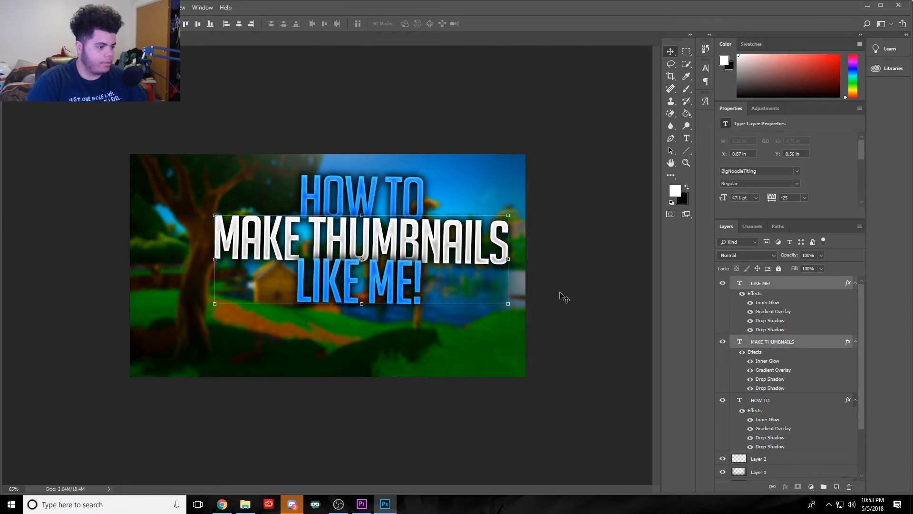
{"action": "left_click", "coordinate": [560, 293]}
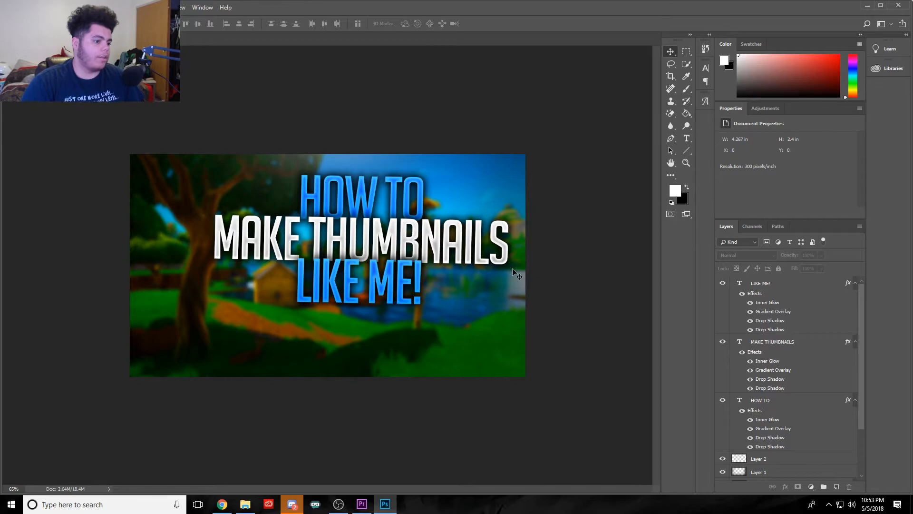
- Select all three text layers and move the title block down and toward the middle of the canvas
{"action": "left_click", "coordinate": [802, 408]}
{"action": "key", "text": "alt+bracketright"}
{"action": "key", "text": "alt+bracketright"}
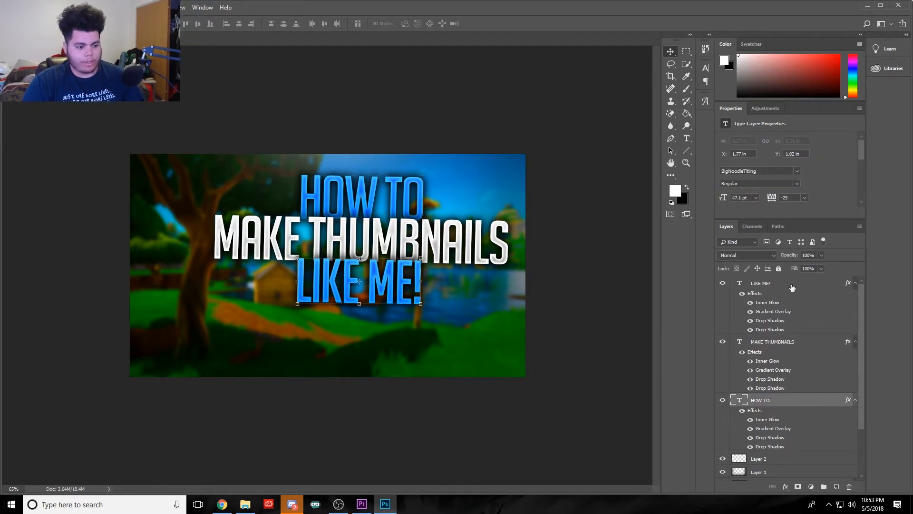
{"action": "left_click", "coordinate": [805, 412]}
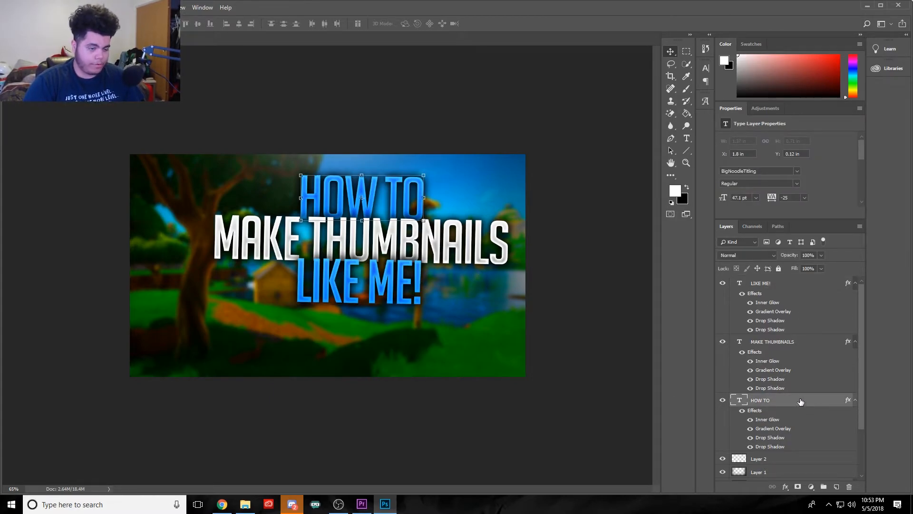
{"action": "left_click", "coordinate": [796, 286], "text": "shift"}
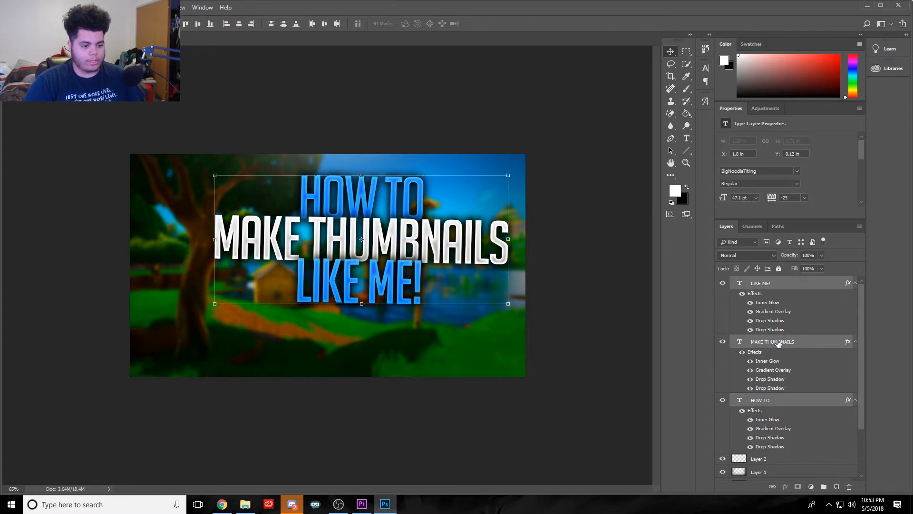
{"action": "mouse_move", "coordinate": [442, 230]}
{"action": "left_mouse_down"}
{"action": "mouse_move", "coordinate": [435, 259]}
{"action": "mouse_move", "coordinate": [448, 275]}
{"action": "mouse_move", "coordinate": [386, 275]}
{"action": "mouse_move", "coordinate": [409, 261]}
{"action": "mouse_move", "coordinate": [456, 257]}
{"action": "mouse_move", "coordinate": [417, 239]}
{"action": "mouse_move", "coordinate": [428, 231]}
{"action": "mouse_move", "coordinate": [441, 241]}
{"action": "mouse_move", "coordinate": [431, 242]}
{"action": "left_mouse_up"}
{"action": "left_click", "coordinate": [471, 193]}
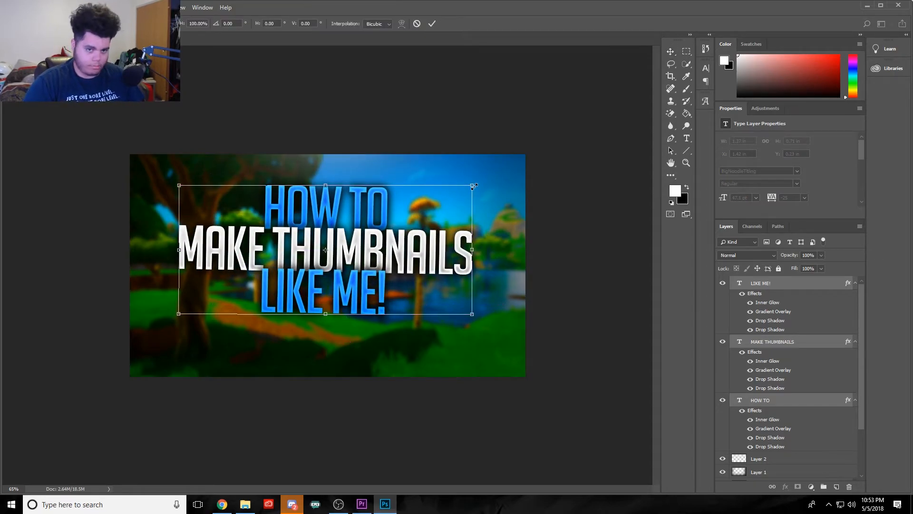
- Scale the three-line title block up to about 117% and center it on the canvas
{"action": "left_click_drag", "start_coordinate": [474, 186], "coordinate": [495, 180]}
{"action": "left_click_drag", "start_coordinate": [388, 246], "coordinate": [392, 256]}
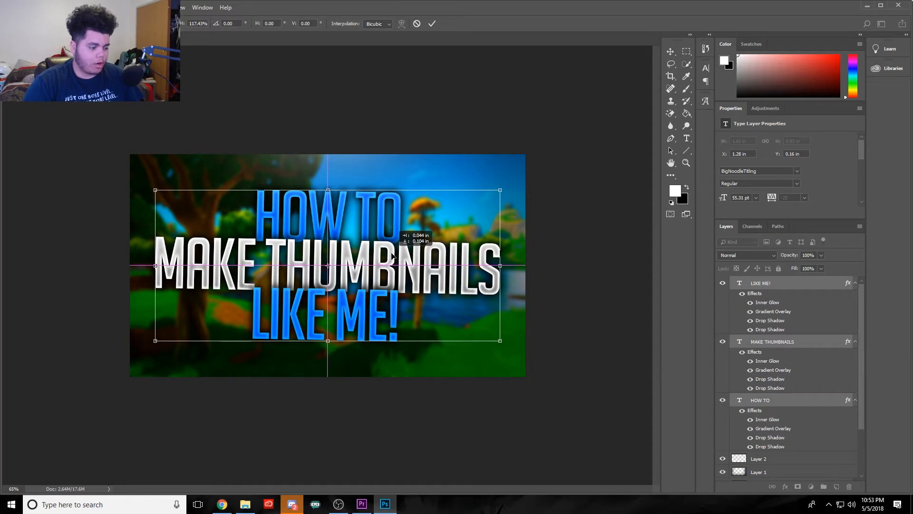
{"action": "mouse_move", "coordinate": [392, 256]}
{"action": "left_mouse_down"}
{"action": "mouse_move", "coordinate": [362, 259]}
{"action": "mouse_move", "coordinate": [394, 259]}
{"action": "left_mouse_up"}
{"action": "key", "text": "Return"}
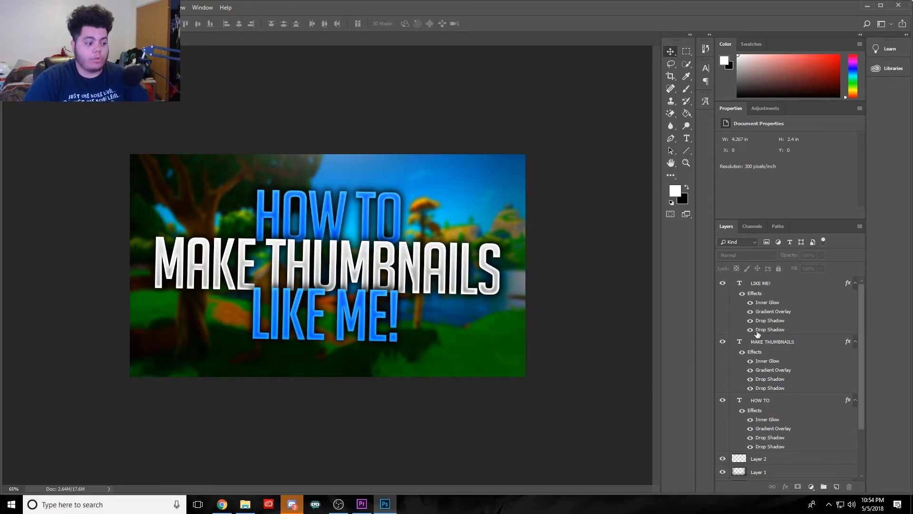
- Show all available layer effects in the loot lake background's layer style and enable a Color Overlay
{"action": "scroll", "coordinate": [817, 436], "scroll_direction": "down", "scroll_amount": 1}
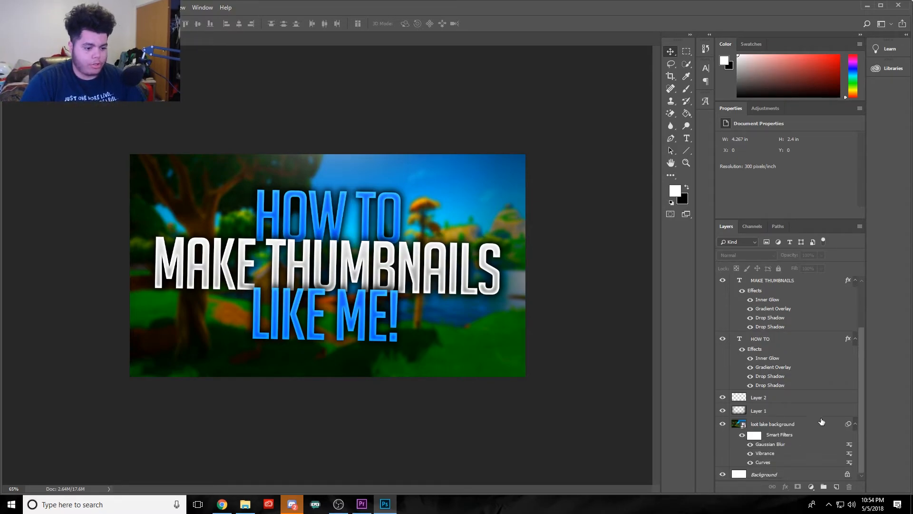
{"action": "double_click", "coordinate": [828, 428]}
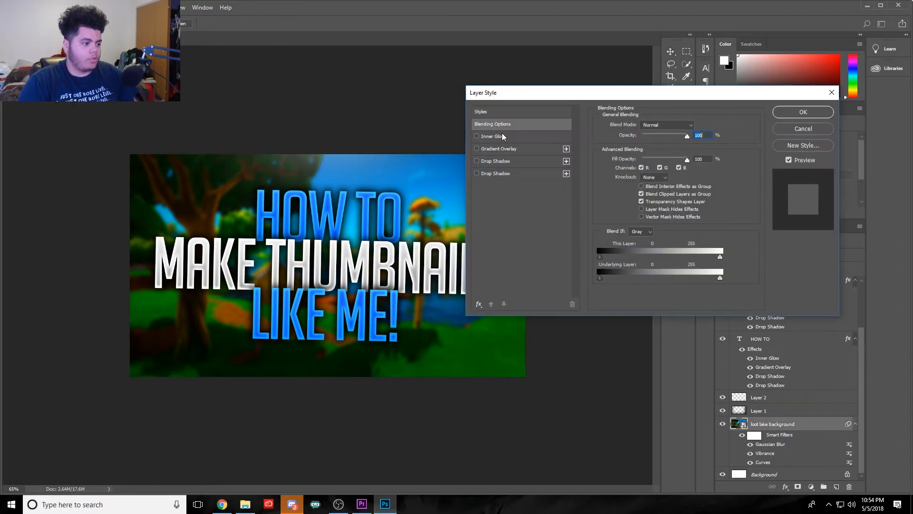
{"action": "left_click_drag", "start_coordinate": [528, 98], "coordinate": [617, 172]}
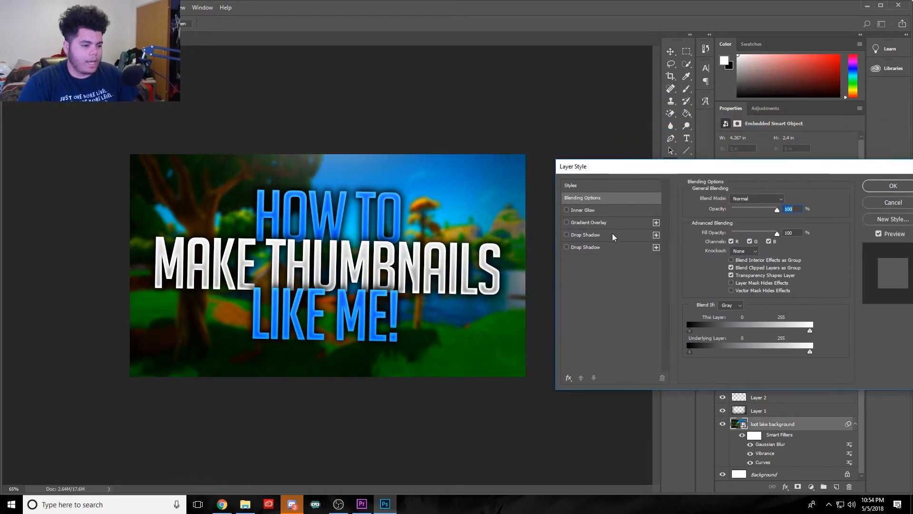
{"action": "left_click", "coordinate": [570, 378]}
{"action": "left_click", "coordinate": [589, 257]}
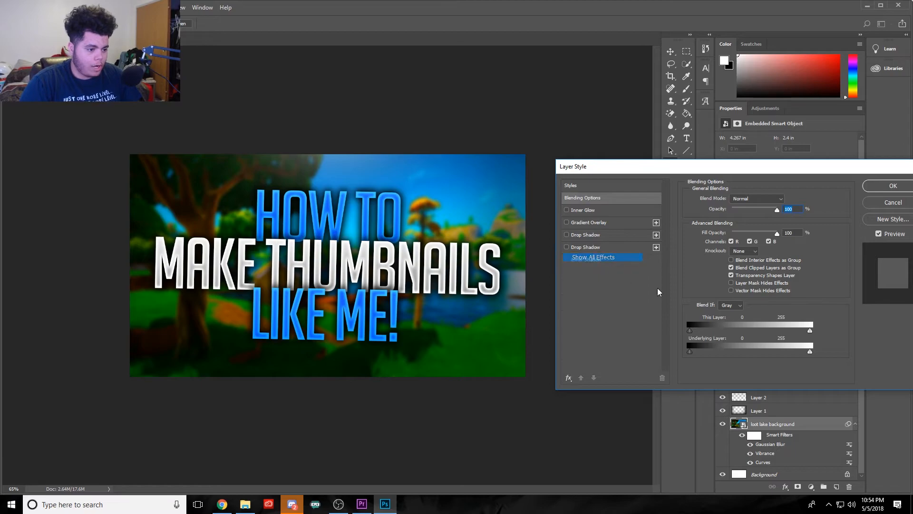
{"action": "left_click", "coordinate": [601, 295]}
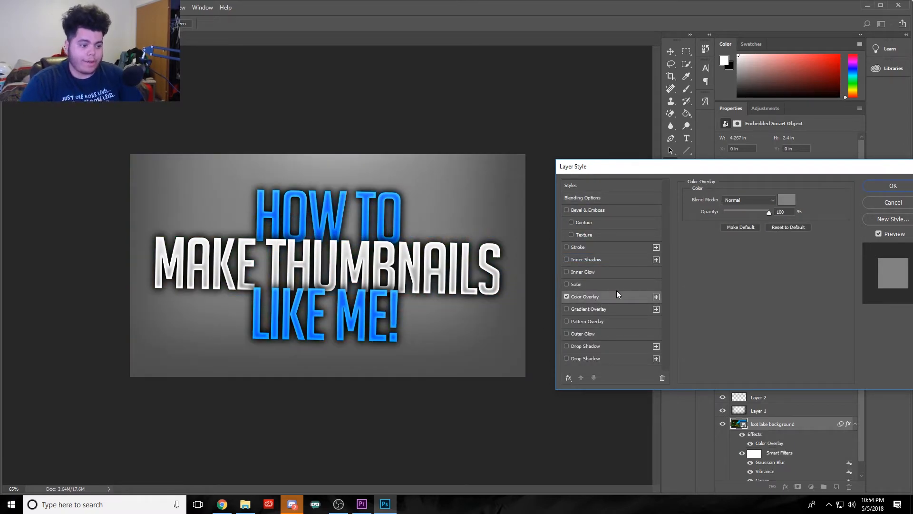
- Set the background's Color Overlay blend mode to Overlay
{"action": "left_click", "coordinate": [749, 202]}
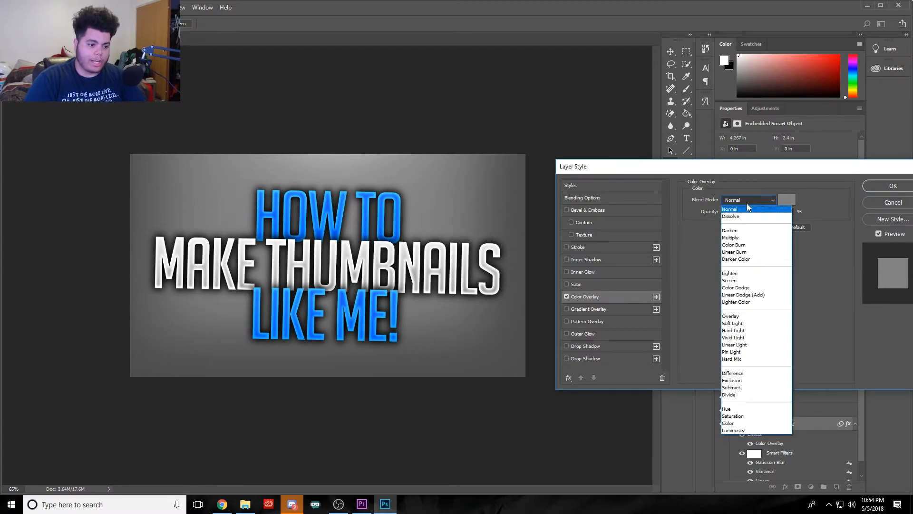
{"action": "left_click", "coordinate": [730, 317]}
{"action": "left_click", "coordinate": [746, 199]}
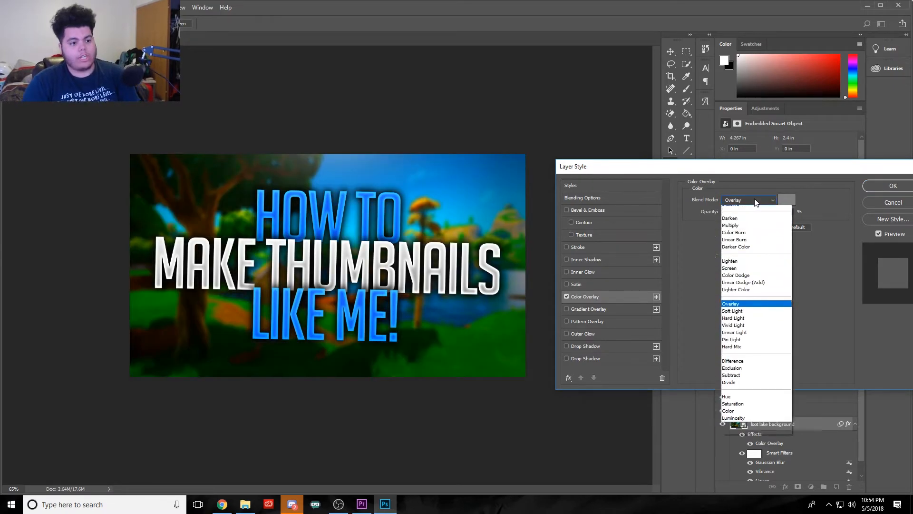
{"action": "left_click", "coordinate": [735, 198]}
{"action": "left_click", "coordinate": [734, 198]}
{"action": "left_click", "coordinate": [736, 316]}
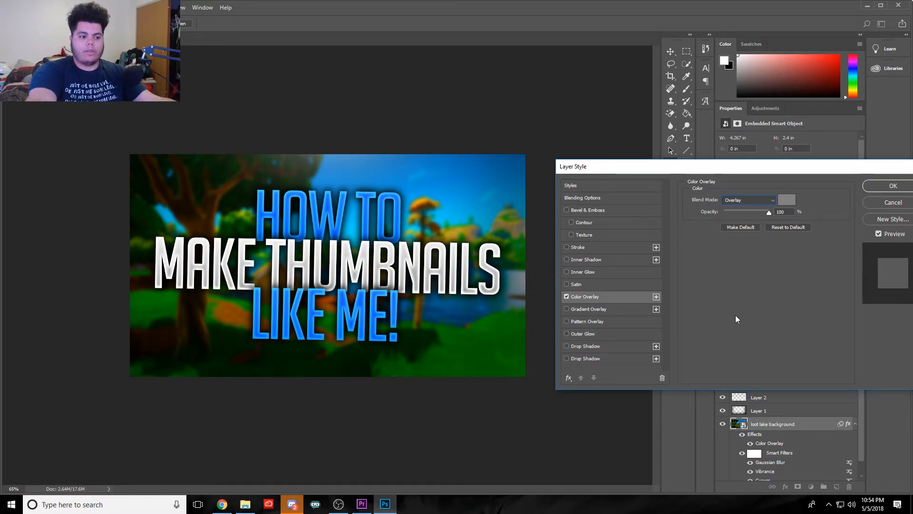
- Color the background's overlay red (ff0000), set its opacity to 50%, and apply the layer style
{"action": "left_click", "coordinate": [786, 200]}
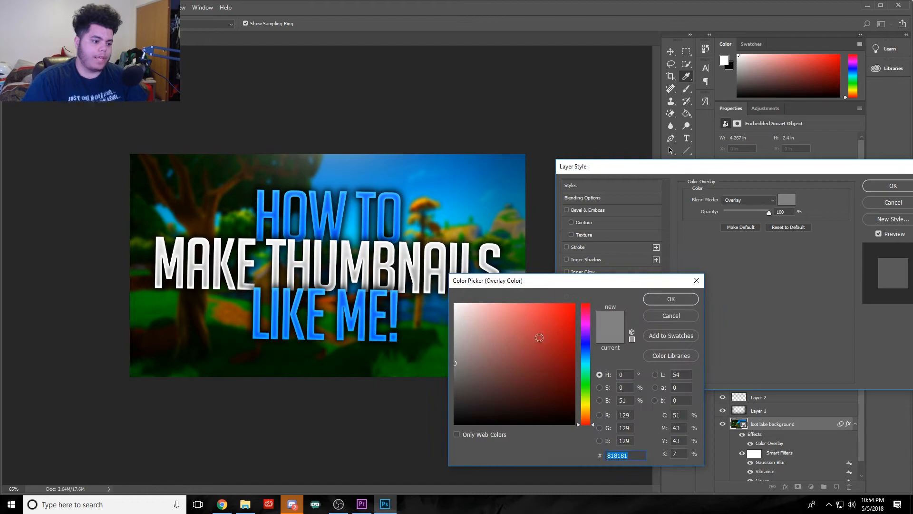
{"action": "type", "text": "ff0000"}
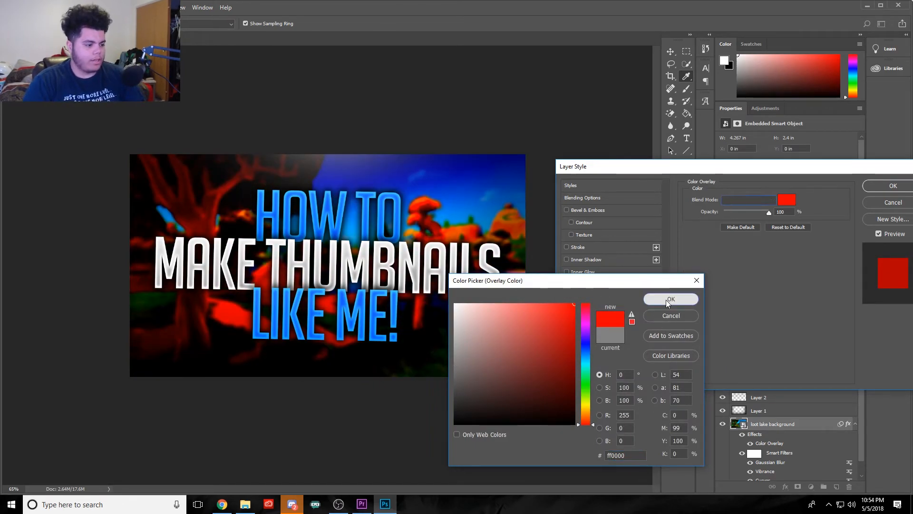
{"action": "left_click", "coordinate": [665, 299]}
{"action": "type", "text": "520"}
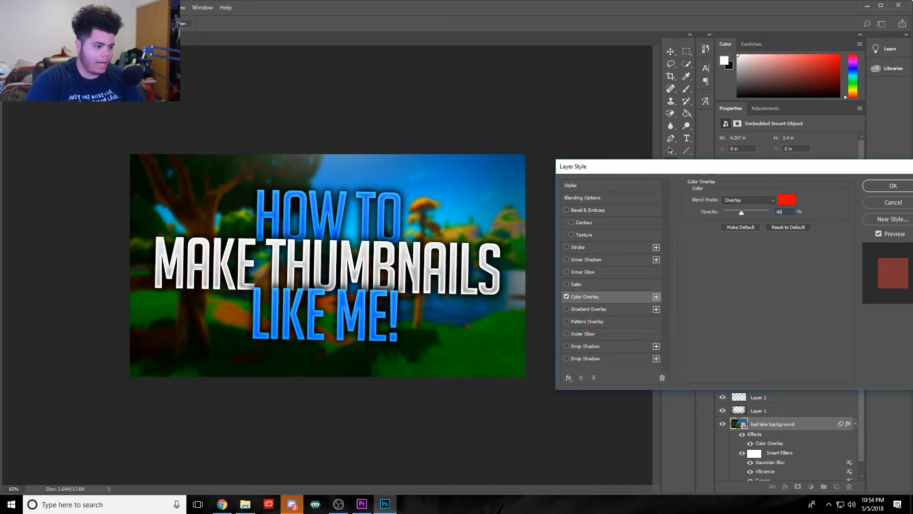
{"action": "key", "text": "BackSpace"}
{"action": "key", "text": "BackSpace"}
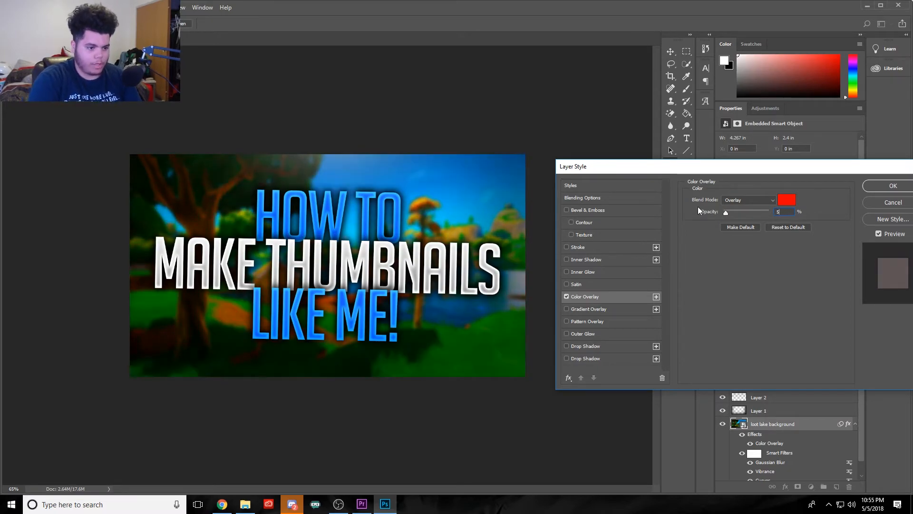
{"action": "key", "text": "Return"}
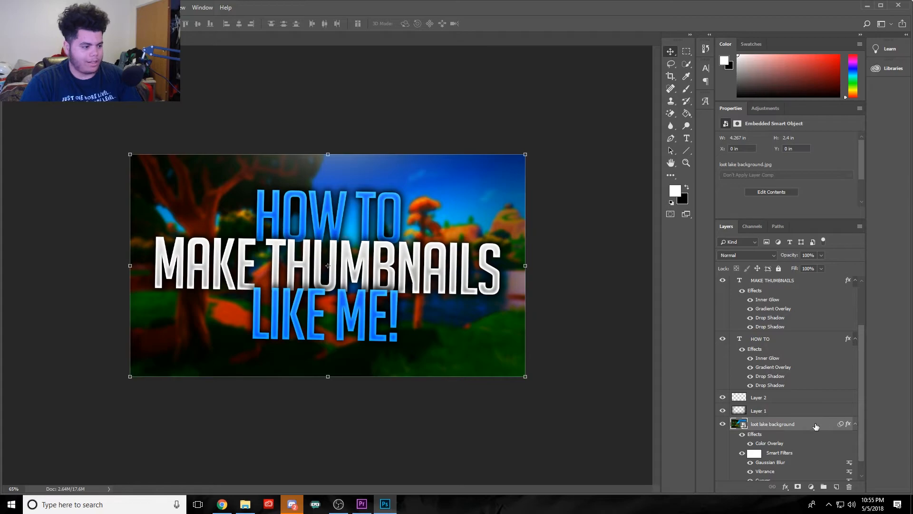
- Edit the loot lake background's Color Overlay again, making it black (000000) at 20% opacity
{"action": "double_click", "coordinate": [814, 427]}
{"action": "left_click", "coordinate": [571, 296]}
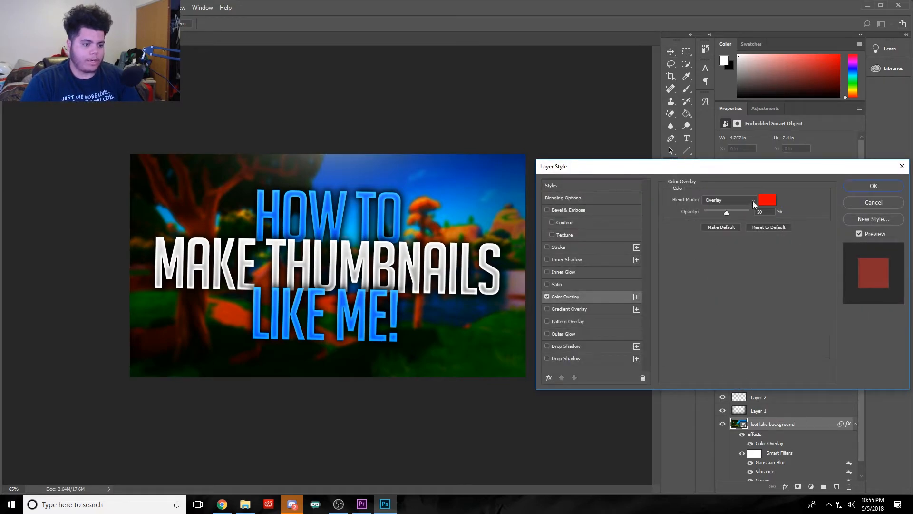
{"action": "left_click", "coordinate": [763, 199]}
{"action": "type", "text": "000000"}
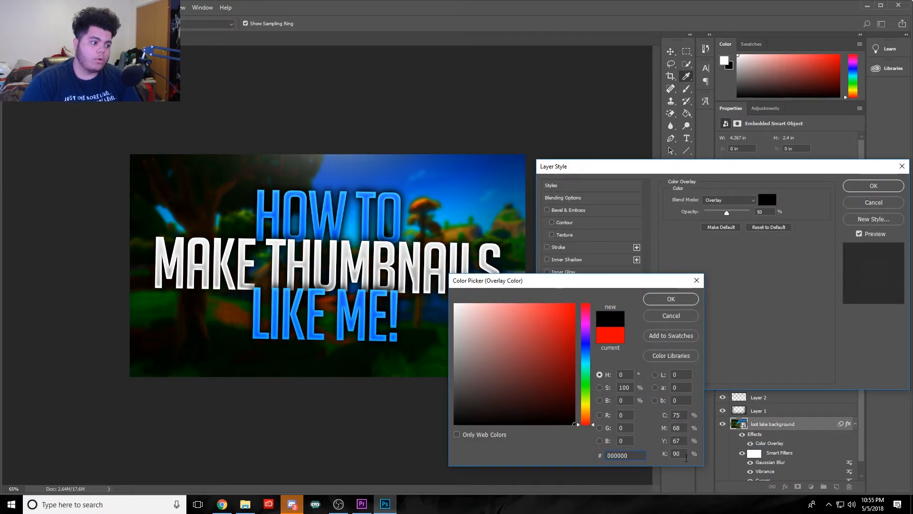
{"action": "left_click", "coordinate": [671, 299]}
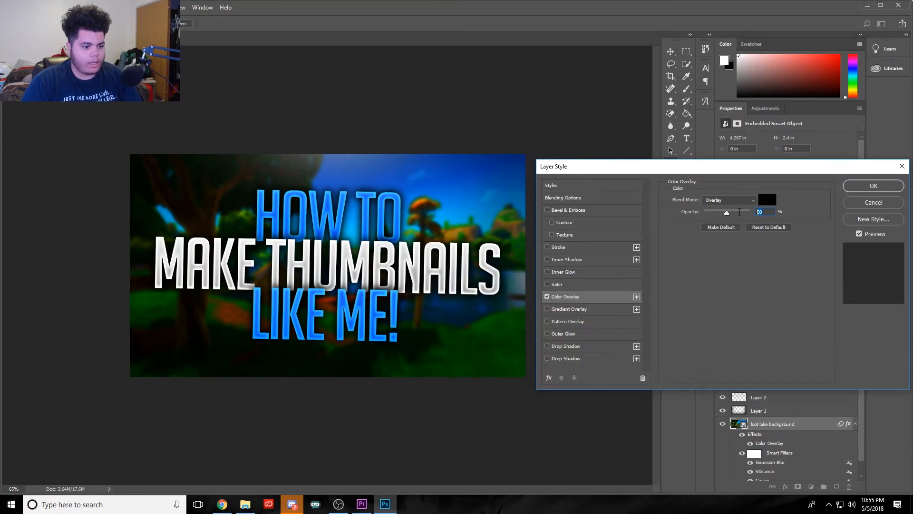
{"action": "type", "text": "20"}
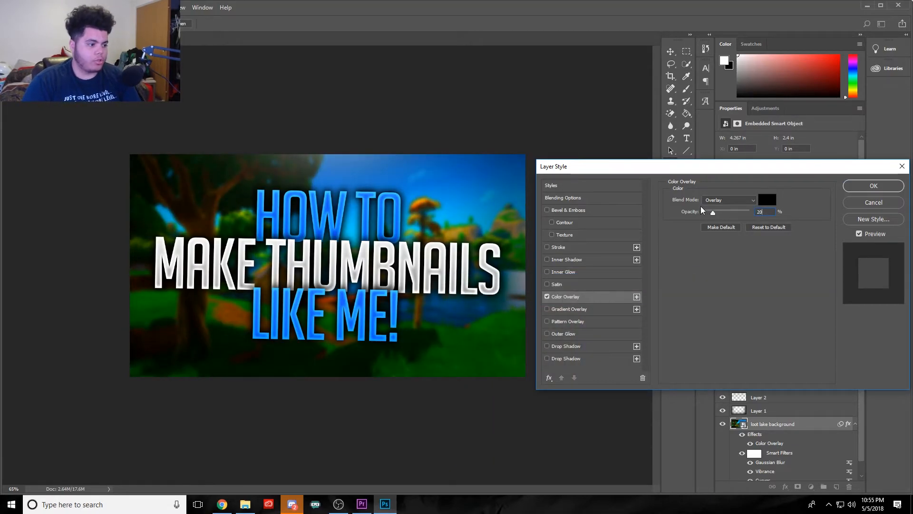
- Compare the background with and without the black Color Overlay
{"action": "left_click", "coordinate": [547, 297]}
{"action": "left_click", "coordinate": [548, 297]}
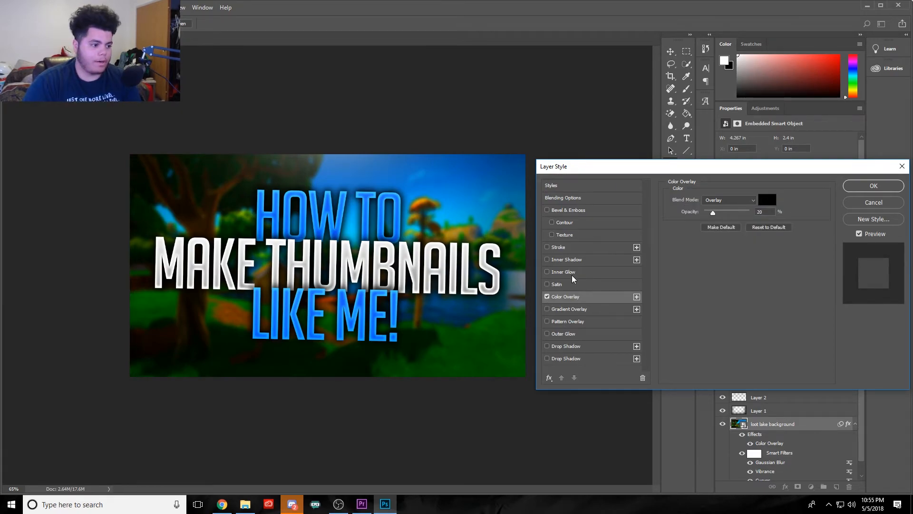
{"action": "left_click", "coordinate": [547, 296]}
{"action": "left_click", "coordinate": [547, 296]}
{"action": "left_click", "coordinate": [547, 297]}
{"action": "left_click", "coordinate": [547, 296]}
{"action": "left_click", "coordinate": [547, 296]}
{"action": "left_click", "coordinate": [546, 296]}
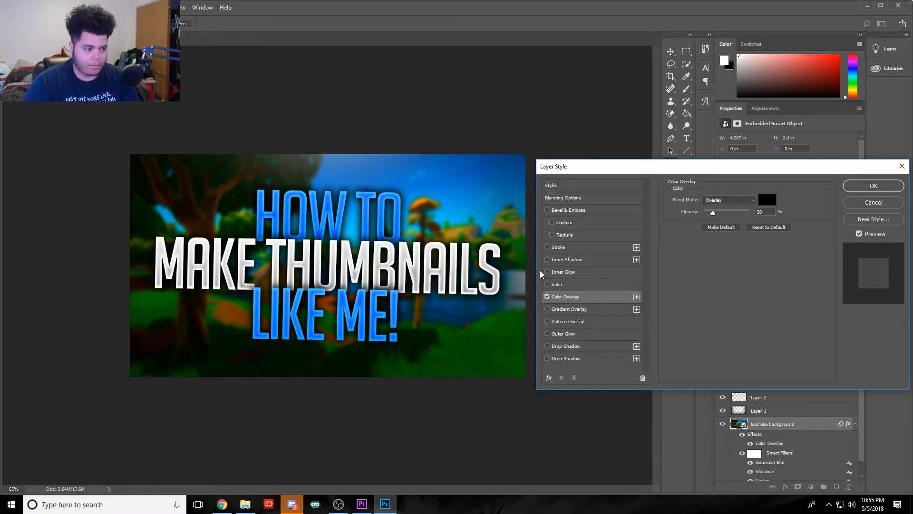
- Raise the black Color Overlay's opacity to 35% and apply the layer style
{"action": "double_click", "coordinate": [763, 211]}
{"action": "type", "text": "35"}
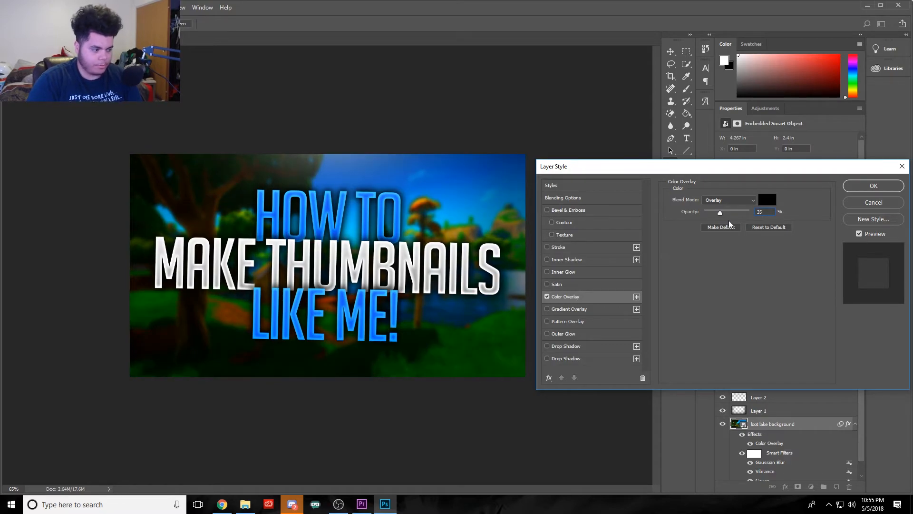
{"action": "key", "text": "Return"}
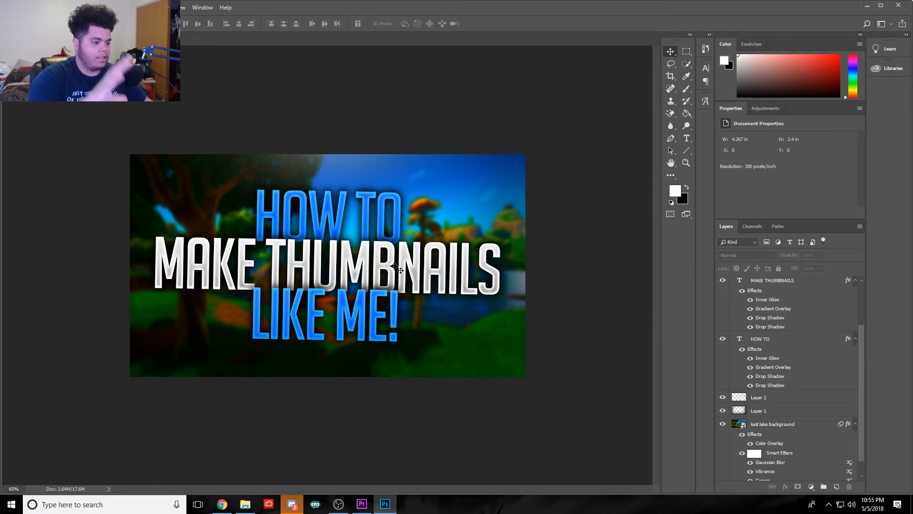
- Scale all three title text layers together to about 102.9%, move the block slightly upward, and deselect it
{"action": "left_click", "coordinate": [804, 338]}
{"action": "scroll", "coordinate": [805, 340], "scroll_direction": "up", "scroll_amount": 3}
{"action": "left_click", "coordinate": [806, 285], "text": "shift"}
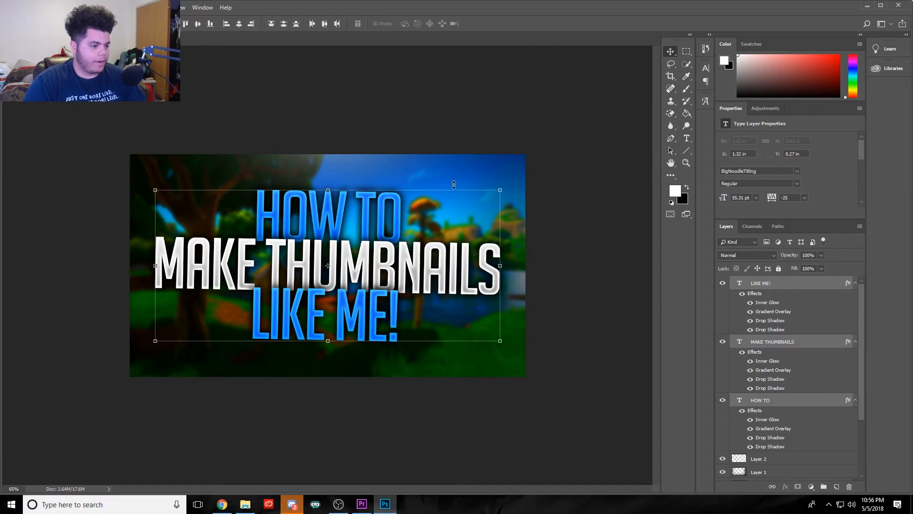
{"action": "key", "text": "ctrl+t"}
{"action": "left_click_drag", "start_coordinate": [501, 189], "coordinate": [504, 188]}
{"action": "mouse_move", "coordinate": [463, 241]}
{"action": "left_mouse_down"}
{"action": "mouse_move", "coordinate": [463, 224]}
{"action": "mouse_move", "coordinate": [464, 243]}
{"action": "left_mouse_up"}
{"action": "left_click", "coordinate": [431, 23]}
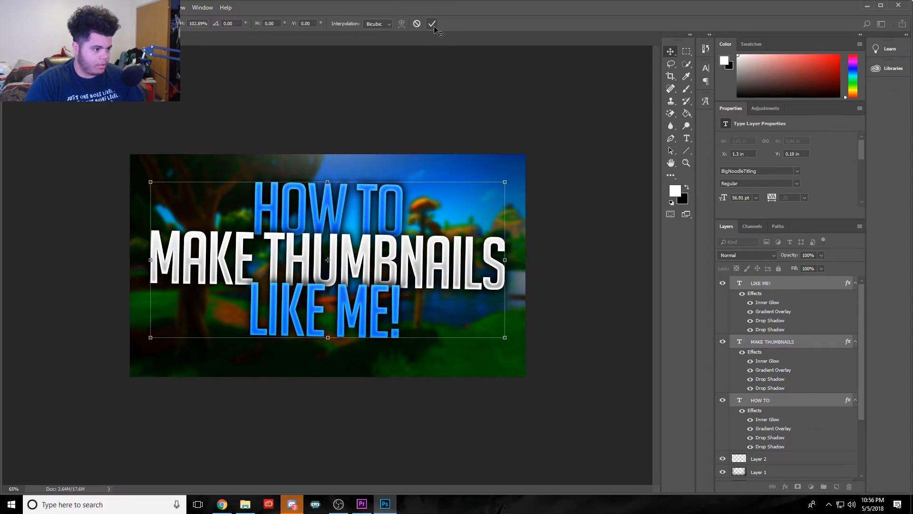
{"action": "left_click", "coordinate": [511, 79]}
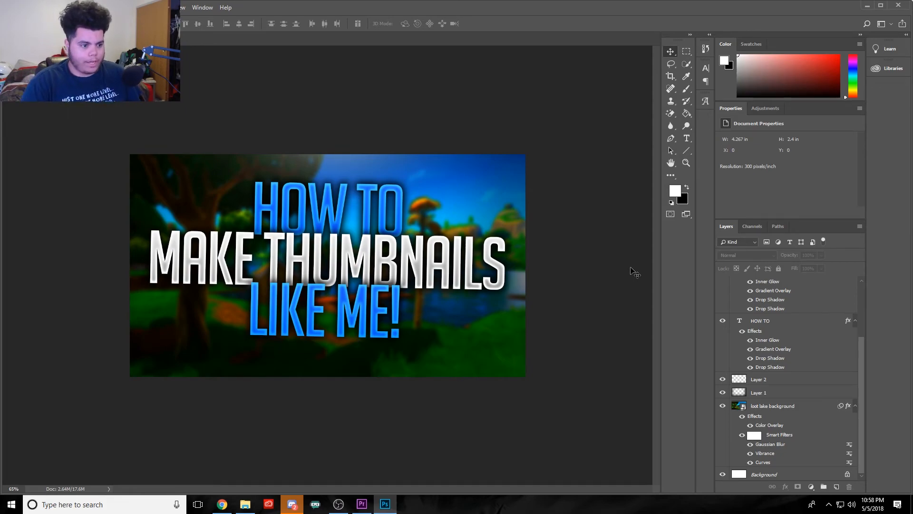
- Open the "FREE FORTNITE GTFX PACK by killoxs" PSD from the Photoshop folder in Downloads using File Explorer
{"action": "left_click", "coordinate": [245, 504]}
{"action": "left_click", "coordinate": [309, 115]}
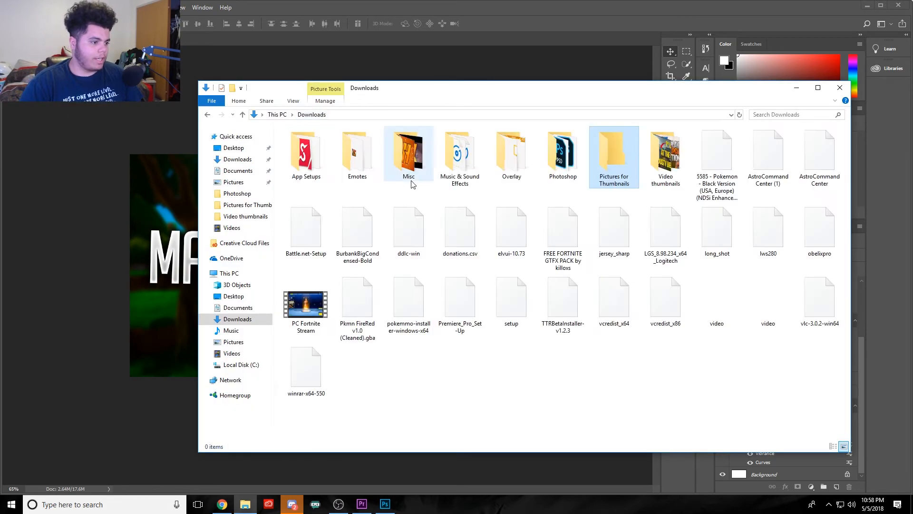
{"action": "double_click", "coordinate": [563, 154]}
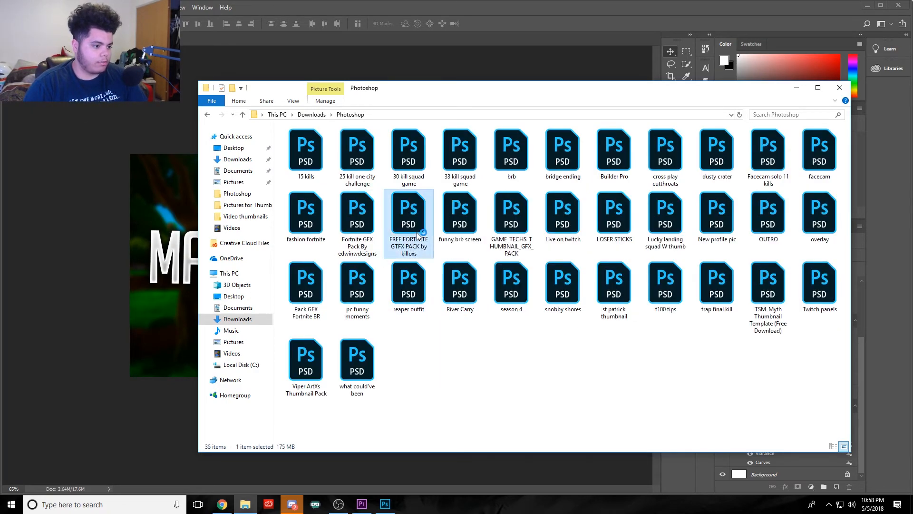
{"action": "key", "text": "alt+F4"}
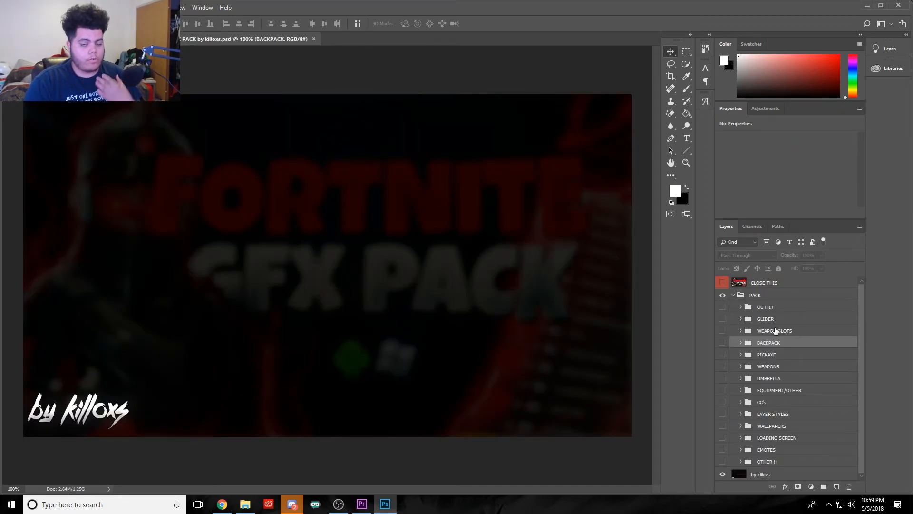
- Expand the pack's OUTFIT and BODY groups and show only the first outfit, the pink-haired character
{"action": "left_click", "coordinate": [740, 307]}
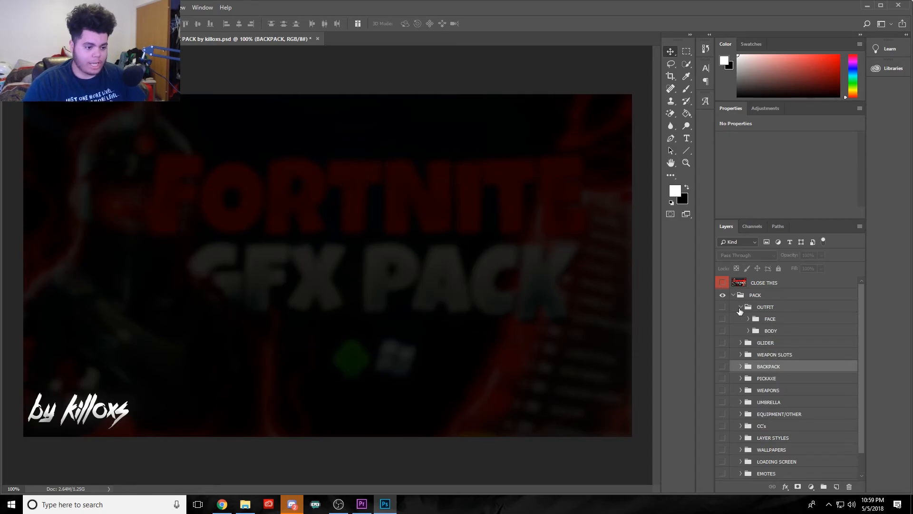
{"action": "left_click", "coordinate": [748, 332]}
{"action": "scroll", "coordinate": [745, 343], "scroll_direction": "down", "scroll_amount": 1}
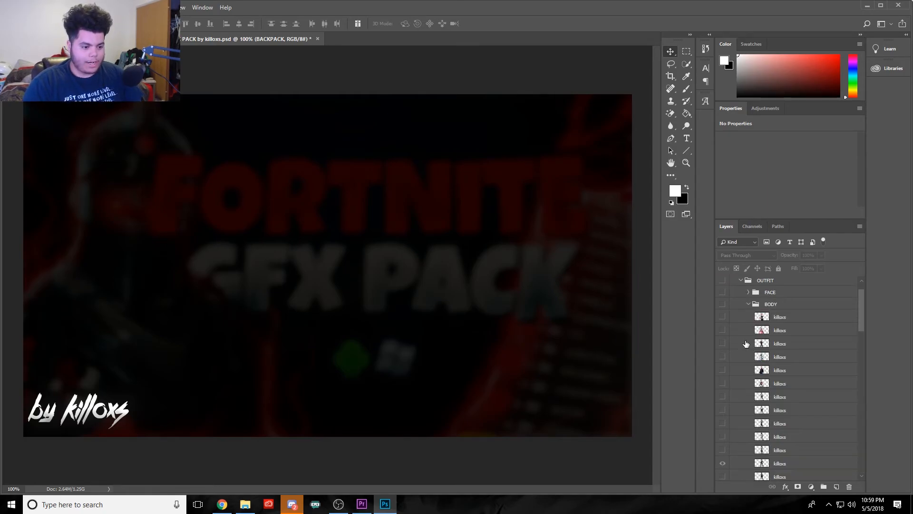
{"action": "left_click", "coordinate": [723, 317]}
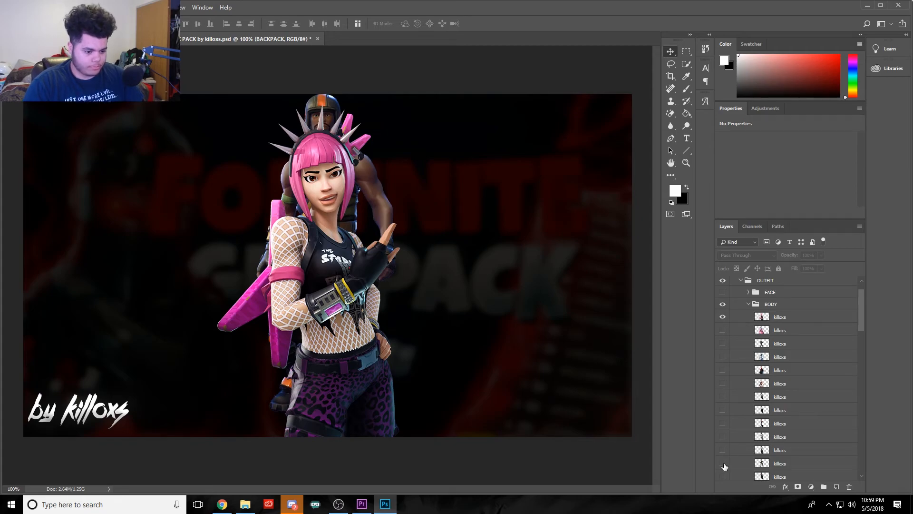
{"action": "left_click", "coordinate": [723, 463]}
- Preview the outfits near the top of the BODY group by showing and hiding them one at a time
{"action": "left_click", "coordinate": [722, 317]}
{"action": "left_click", "coordinate": [723, 330]}
{"action": "left_click", "coordinate": [723, 330]}
{"action": "left_click", "coordinate": [723, 343]}
{"action": "left_click", "coordinate": [722, 343]}
{"action": "left_click", "coordinate": [722, 357]}
{"action": "left_click", "coordinate": [723, 357]}
{"action": "left_click", "coordinate": [722, 370]}
{"action": "left_click", "coordinate": [722, 370]}
{"action": "left_click", "coordinate": [722, 383]}
{"action": "left_click", "coordinate": [722, 383]}
{"action": "left_click", "coordinate": [723, 397]}
{"action": "left_click", "coordinate": [722, 410]}
{"action": "left_click", "coordinate": [722, 410]}
{"action": "left_click", "coordinate": [722, 424]}
{"action": "left_click", "coordinate": [723, 424]}
{"action": "left_click", "coordinate": [723, 437]}
{"action": "left_click", "coordinate": [722, 437]}
{"action": "left_click", "coordinate": [722, 450]}
{"action": "left_click", "coordinate": [722, 450]}
- Preview outfits farther down the BODY group one by one and leave the red-scarfed character shown
{"action": "scroll", "coordinate": [725, 452], "scroll_direction": "down", "scroll_amount": 3}
{"action": "scroll", "coordinate": [726, 453], "scroll_direction": "down", "scroll_amount": 3}
{"action": "left_click", "coordinate": [723, 343]}
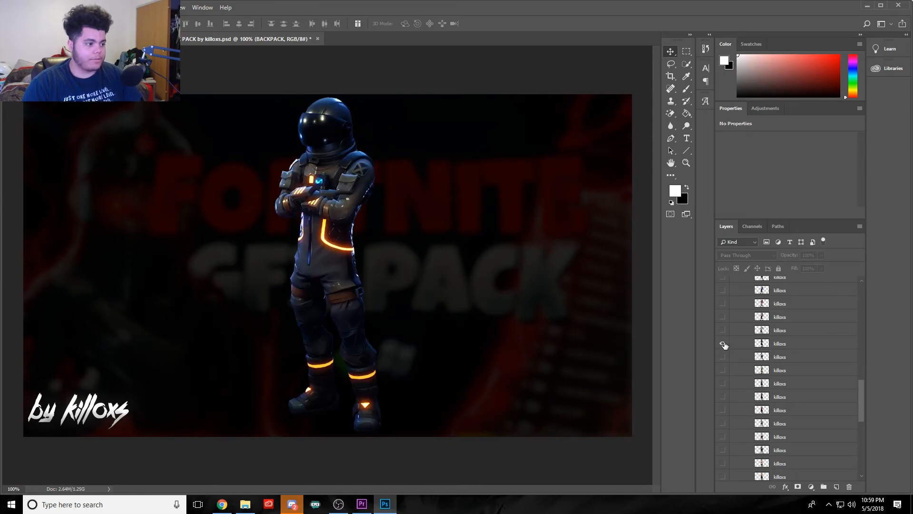
{"action": "left_click", "coordinate": [722, 343]}
{"action": "scroll", "coordinate": [724, 434], "scroll_direction": "down", "scroll_amount": 2}
{"action": "left_click", "coordinate": [722, 423]}
{"action": "left_click", "coordinate": [723, 423]}
{"action": "left_click", "coordinate": [723, 410]}
{"action": "left_click", "coordinate": [722, 410]}
{"action": "left_click", "coordinate": [722, 397]}
{"action": "left_click", "coordinate": [722, 397]}
{"action": "left_click", "coordinate": [722, 383]}
{"action": "left_click", "coordinate": [722, 383]}
{"action": "left_click", "coordinate": [722, 370]}
{"action": "left_click", "coordinate": [723, 370]}
{"action": "left_click", "coordinate": [722, 357]}
{"action": "left_click", "coordinate": [723, 356]}
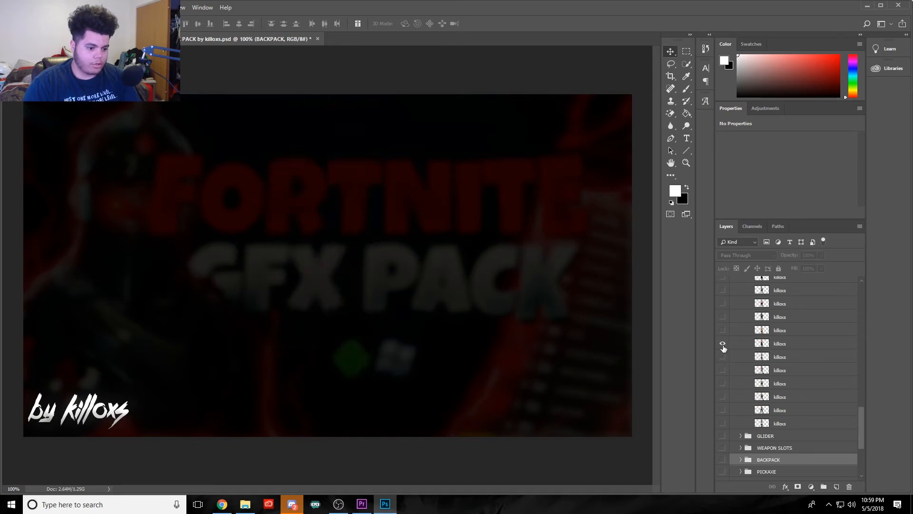
{"action": "left_click", "coordinate": [722, 343]}
- Look inside the GLIDER and WEAPON SLOTS groups, preview the colored weapon slots, and hide them again
{"action": "left_click", "coordinate": [740, 435]}
{"action": "left_click", "coordinate": [741, 436]}
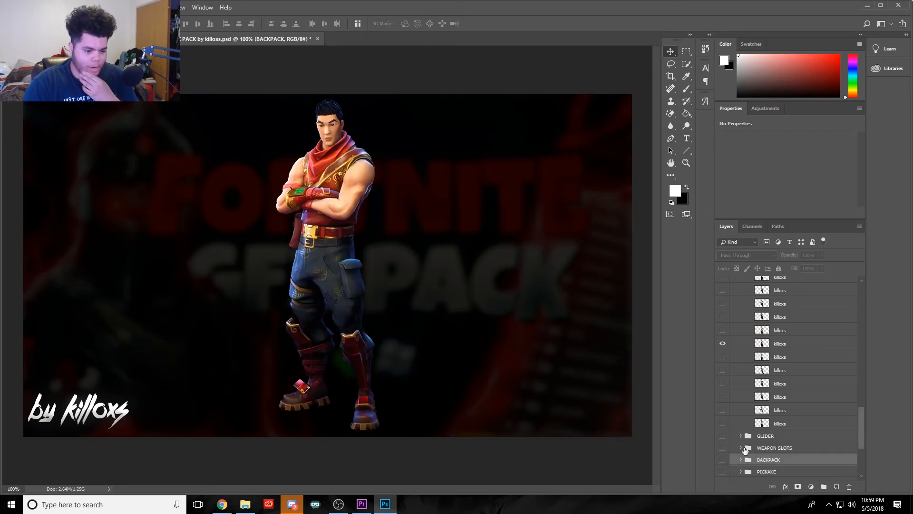
{"action": "left_click", "coordinate": [741, 448]}
{"action": "left_click", "coordinate": [722, 448]}
{"action": "left_click", "coordinate": [723, 460]}
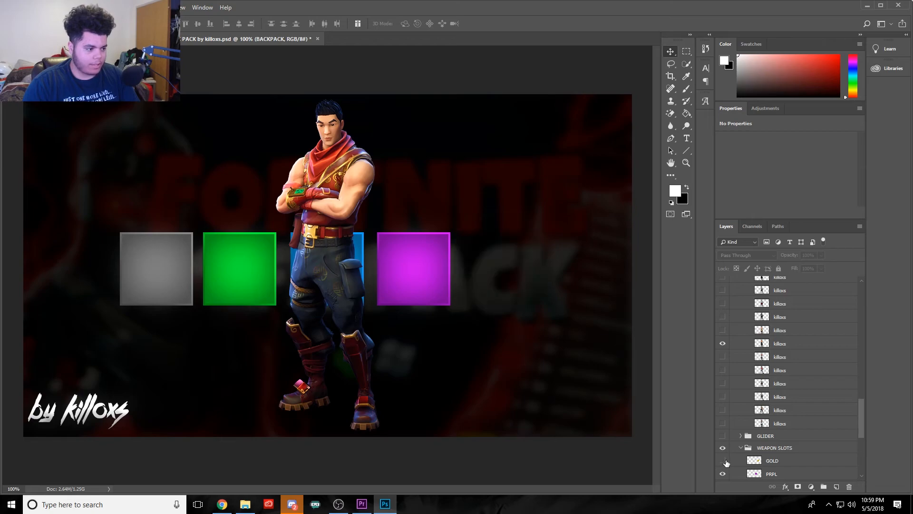
{"action": "left_click", "coordinate": [723, 447]}
{"action": "left_click", "coordinate": [740, 448]}
- Preview the helmeted outfit in the BODY group, hide it and the red-scarfed character, and show only the red-haired character in camouflage trousers
{"action": "scroll", "coordinate": [745, 384], "scroll_direction": "up", "scroll_amount": 3}
{"action": "scroll", "coordinate": [745, 384], "scroll_direction": "up", "scroll_amount": 1}
{"action": "left_click", "coordinate": [722, 383]}
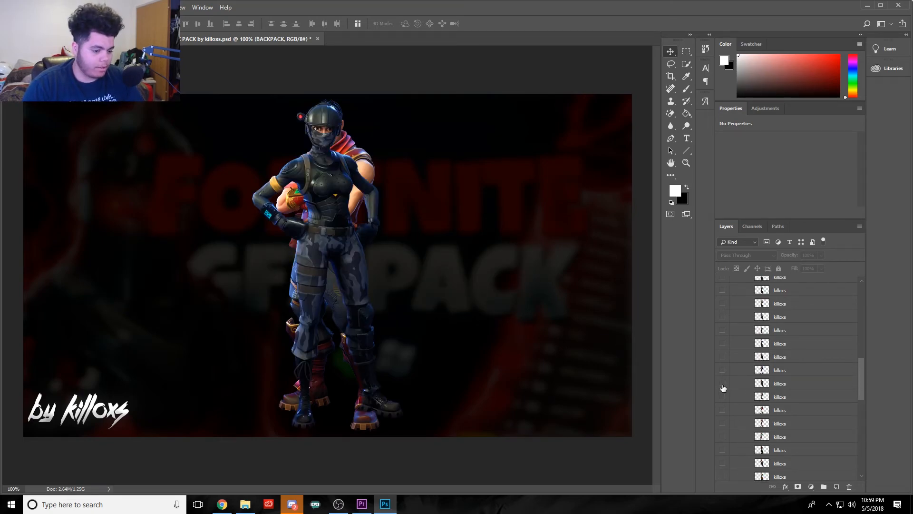
{"action": "left_click", "coordinate": [722, 386]}
{"action": "scroll", "coordinate": [723, 419], "scroll_direction": "down", "scroll_amount": 3}
{"action": "left_click", "coordinate": [722, 452]}
{"action": "scroll", "coordinate": [722, 417], "scroll_direction": "up", "scroll_amount": 3}
{"action": "scroll", "coordinate": [725, 381], "scroll_direction": "up", "scroll_amount": 5}
{"action": "left_click", "coordinate": [722, 343]}
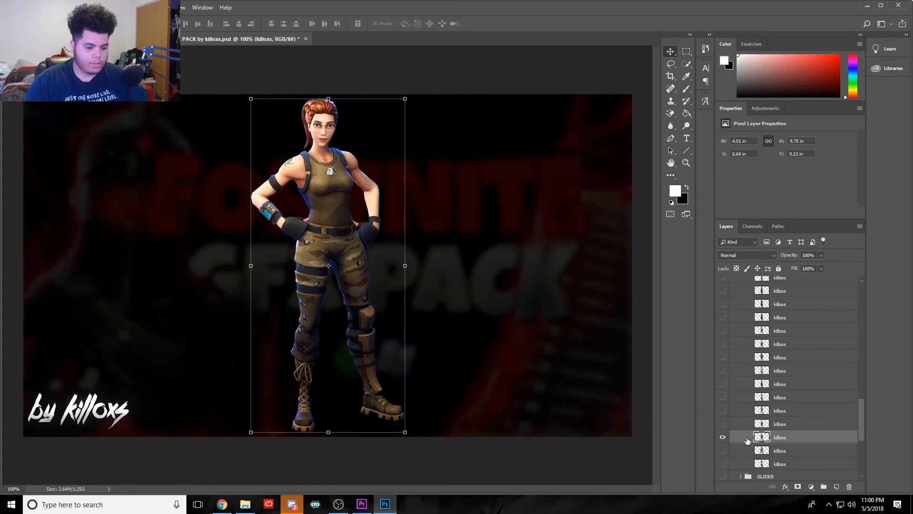
- Duplicate the red-haired character's layer into the "How to make thumbnail" document under the name "Back skin"
{"action": "right_click", "coordinate": [799, 435]}
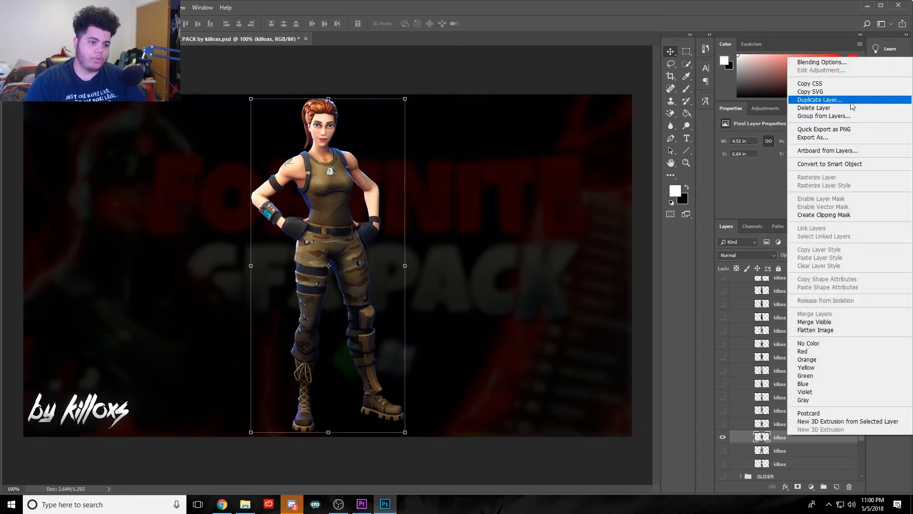
{"action": "left_click", "coordinate": [809, 99]}
{"action": "left_click", "coordinate": [407, 176]}
{"action": "left_click", "coordinate": [418, 197]}
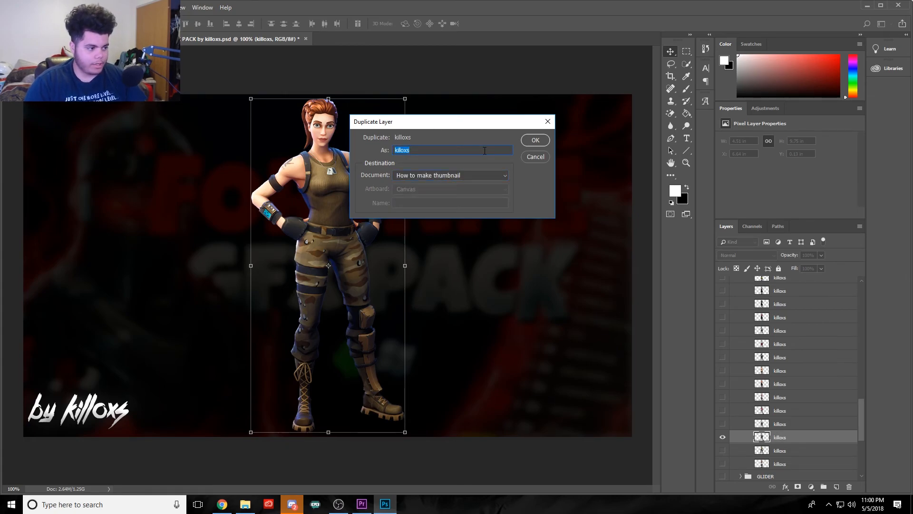
{"action": "key", "text": "Return"}
- In the thumbnail document, move the character toward the canvas's right side and place the Back skin layer between HOW TO and Layer 2
{"action": "key", "text": "ctrl+Tab"}
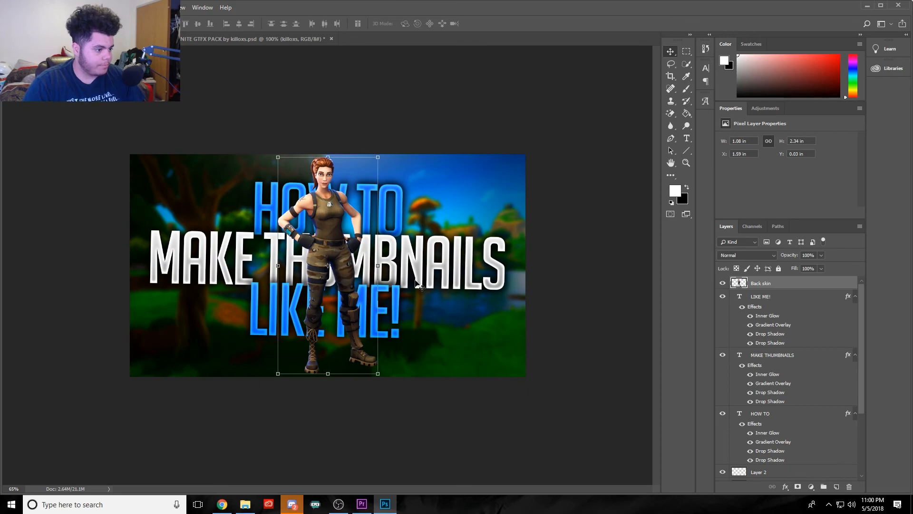
{"action": "left_click_drag", "start_coordinate": [330, 251], "coordinate": [441, 253]}
{"action": "left_click_drag", "start_coordinate": [770, 284], "coordinate": [780, 463]}
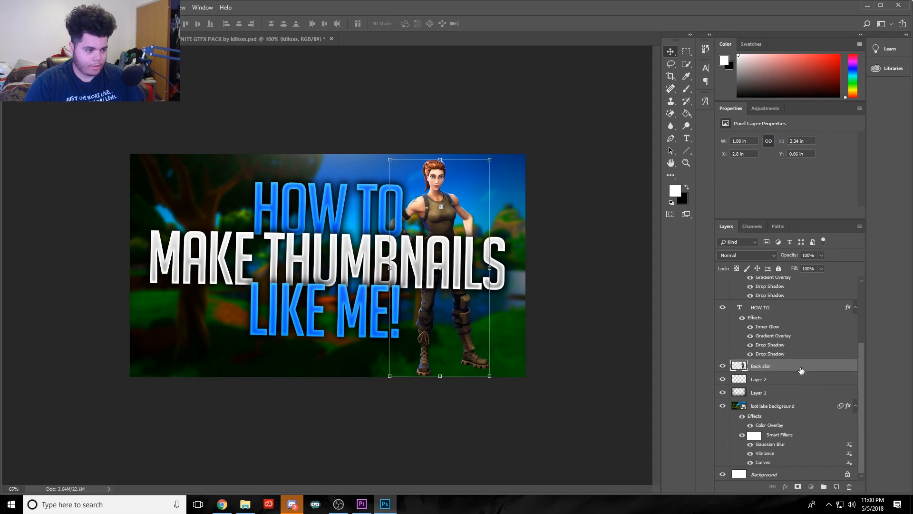
- Scale the Back skin character up to about 123%, position its head near the canvas's upper-right corner, and flip it horizontally
{"action": "left_click", "coordinate": [489, 164]}
{"action": "left_click_drag", "start_coordinate": [491, 161], "coordinate": [500, 135]}
{"action": "left_click_drag", "start_coordinate": [460, 184], "coordinate": [464, 207]}
{"action": "right_click", "coordinate": [465, 207]}
{"action": "left_click", "coordinate": [493, 324]}
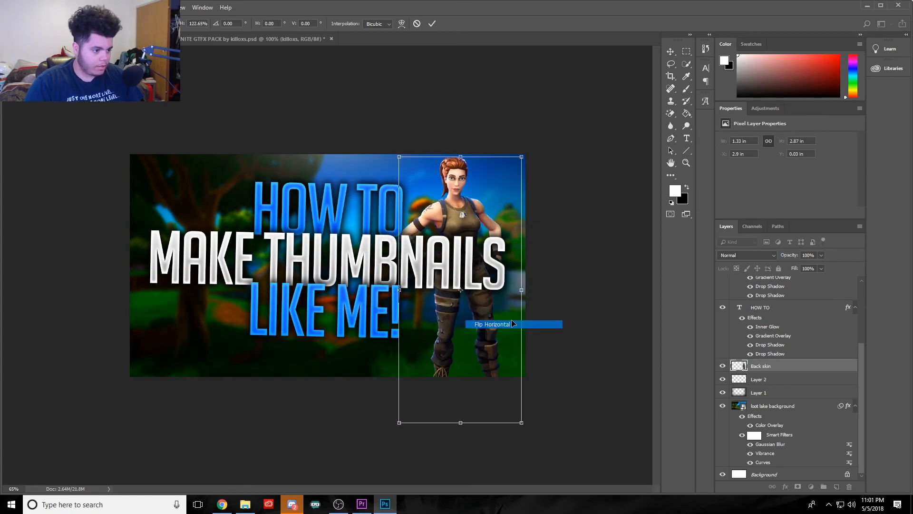
{"action": "key", "text": "Return"}
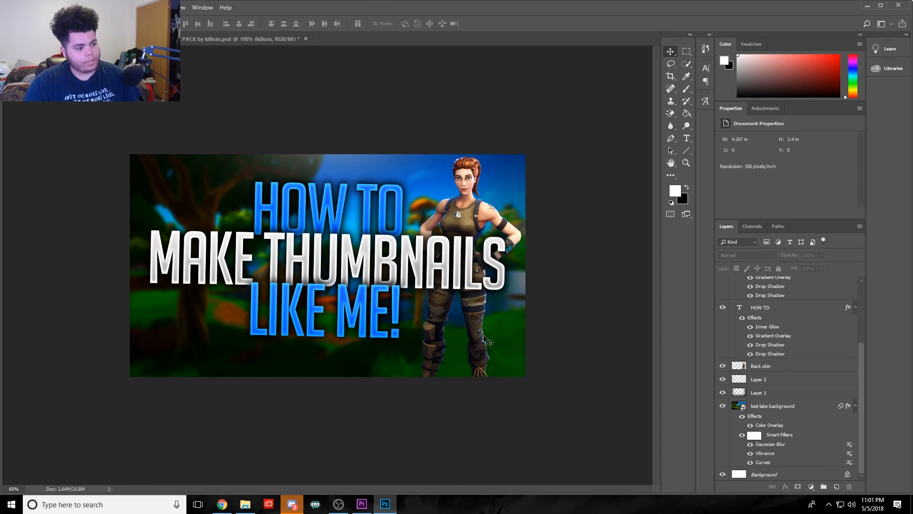